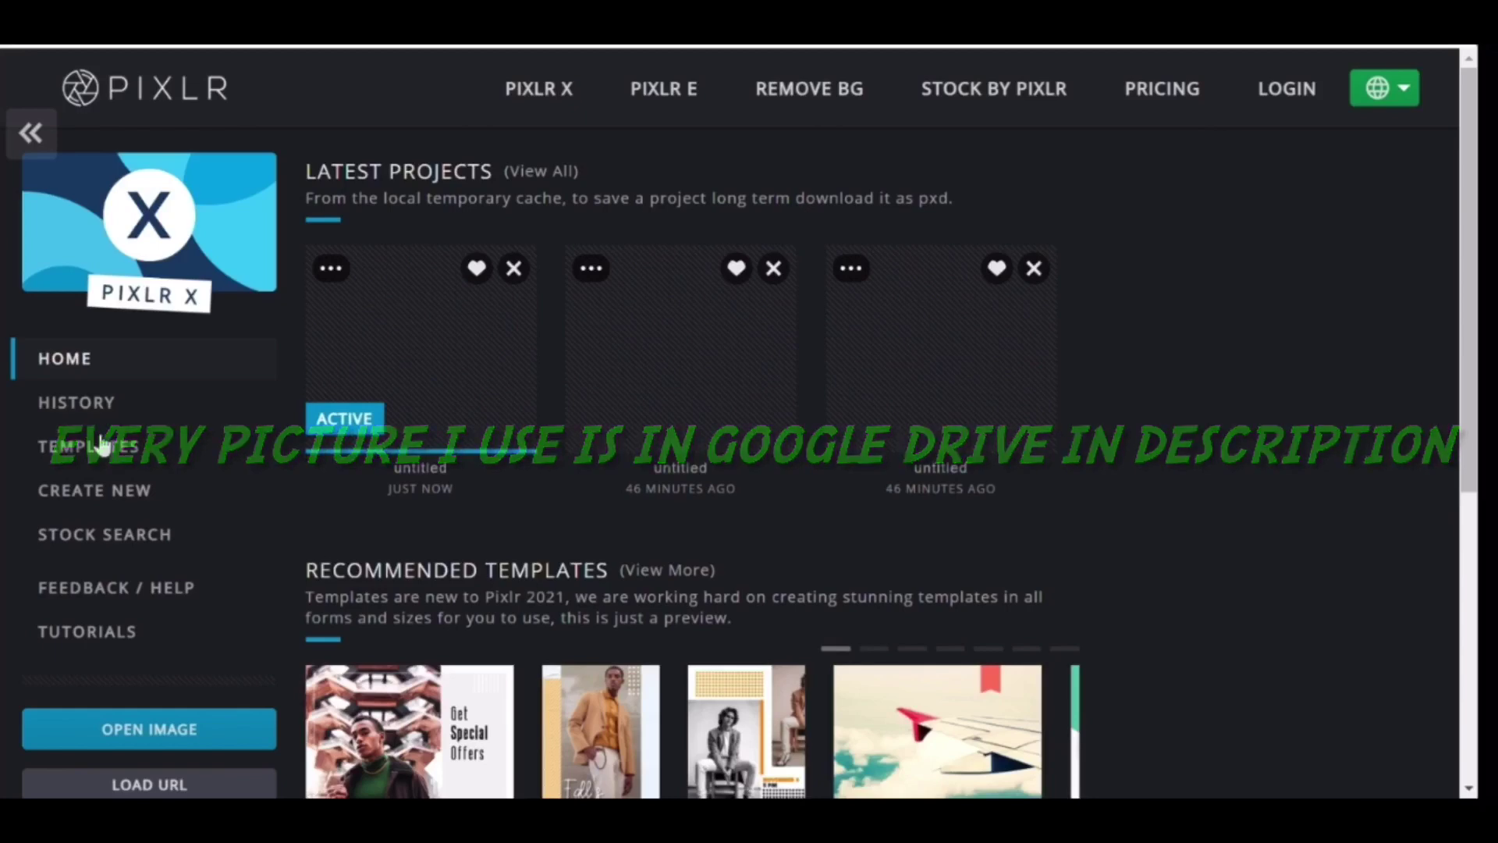
- Create a new blank image using the Square HD preset, 1080 x 1080 px
{"action": "left_click", "coordinate": [119, 498]}
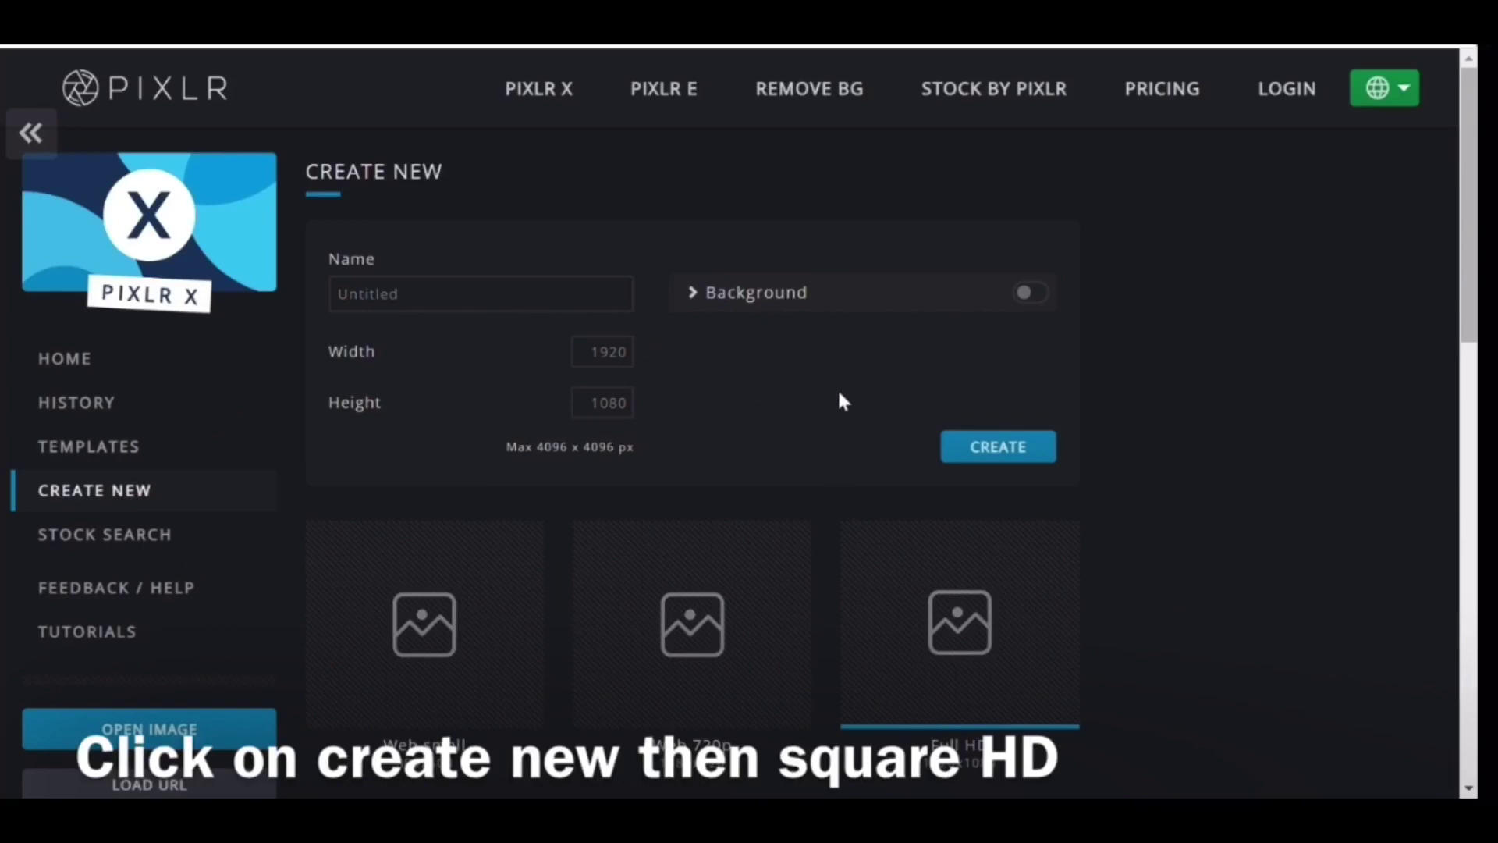
{"action": "scroll", "coordinate": [838, 398], "scroll_direction": "down", "scroll_amount": 5}
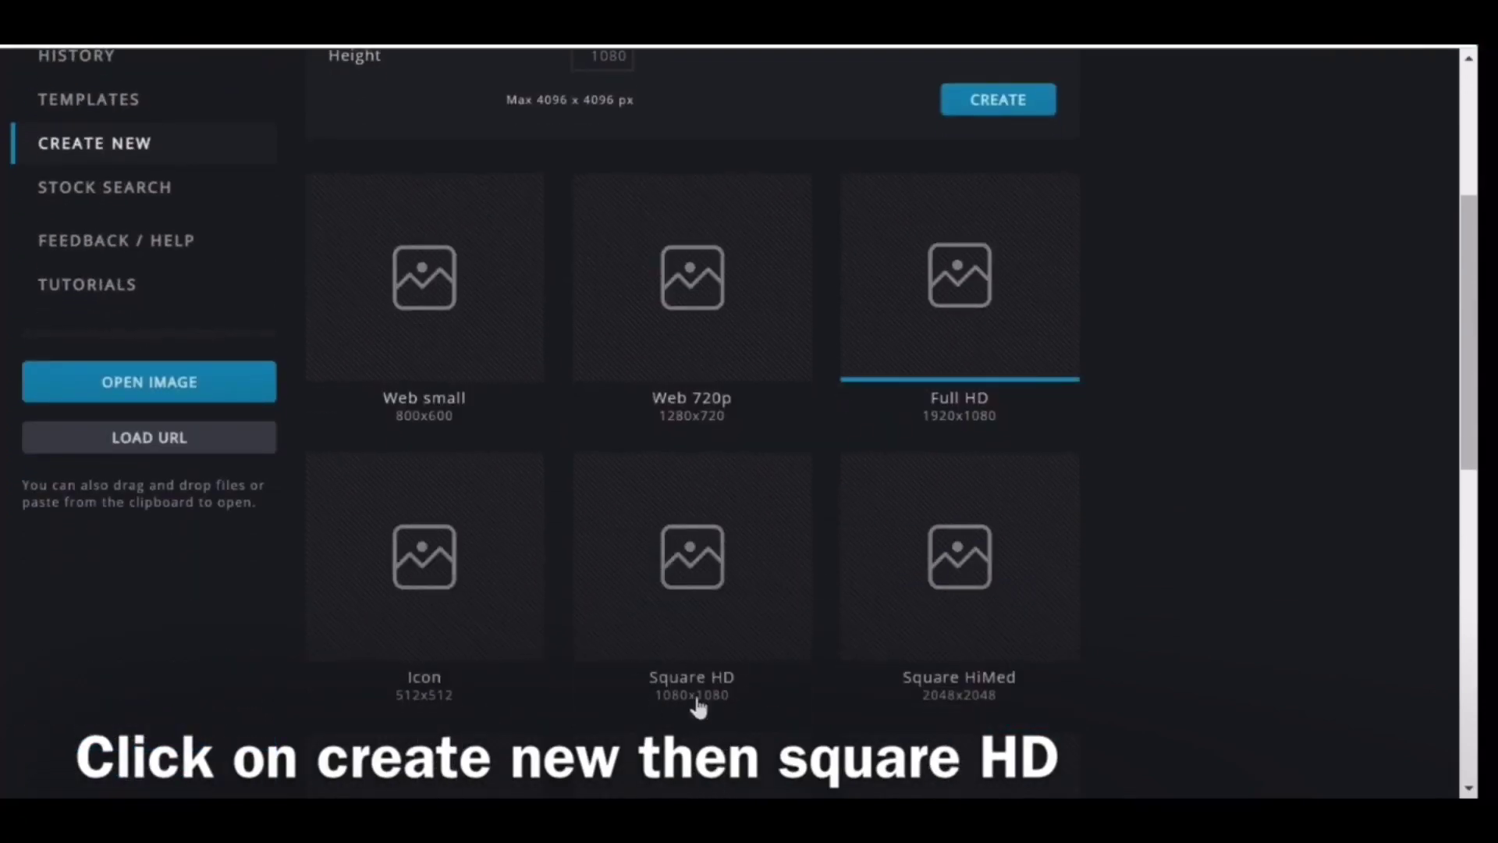
{"action": "left_click", "coordinate": [789, 612]}
{"action": "left_click", "coordinate": [1012, 344]}
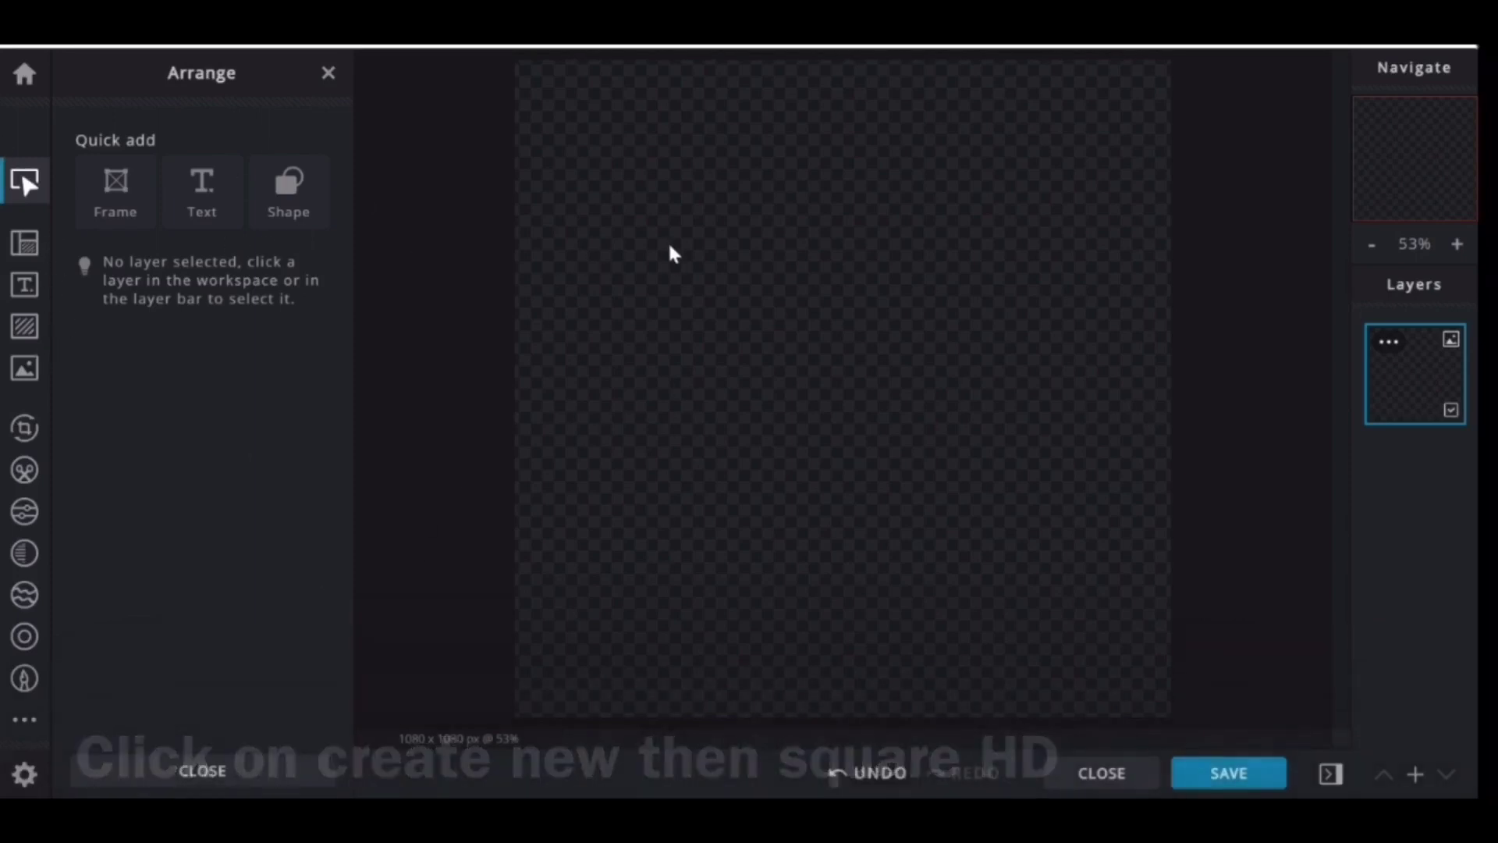
- Add the blue glowing ring background and the orange-and-blue character image, and enlarge the character inside the ring
{"action": "left_click", "coordinate": [24, 369]}
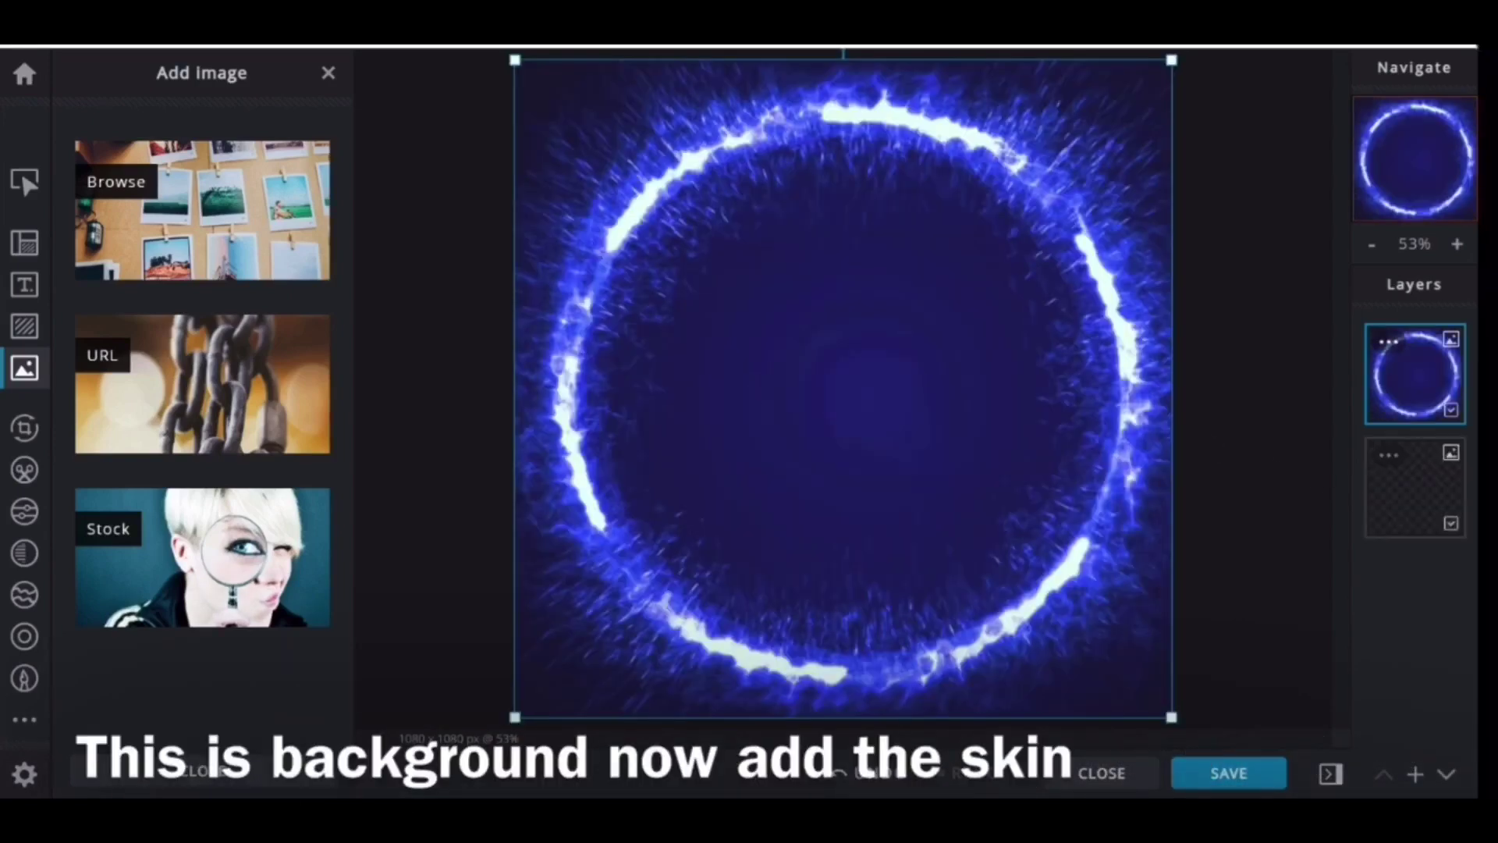
{"action": "scroll", "coordinate": [1131, 203], "scroll_direction": "down", "scroll_amount": 3}
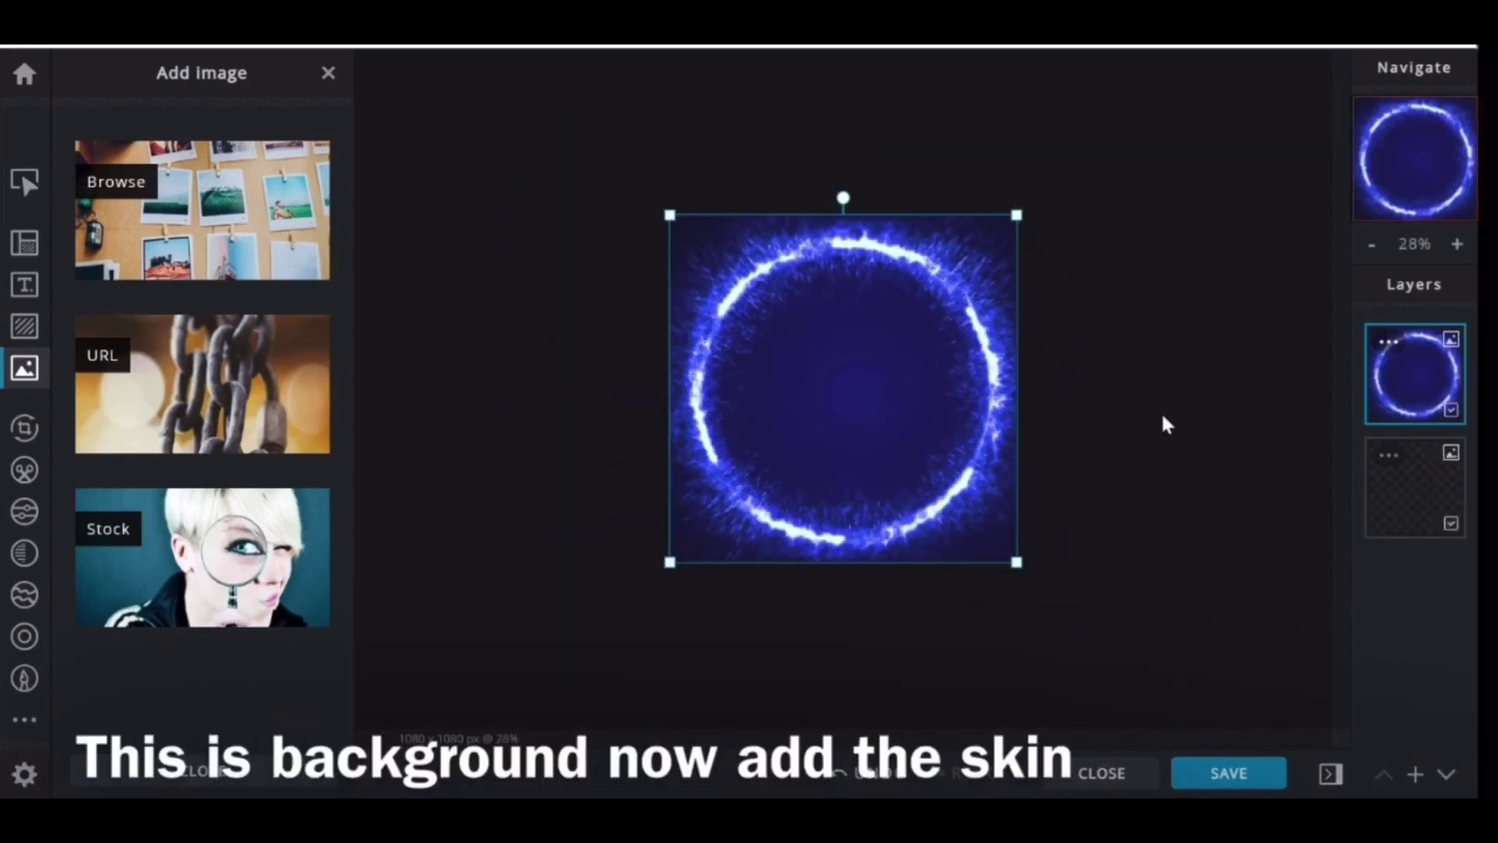
{"action": "scroll", "coordinate": [1216, 467], "scroll_direction": "up", "scroll_amount": 2}
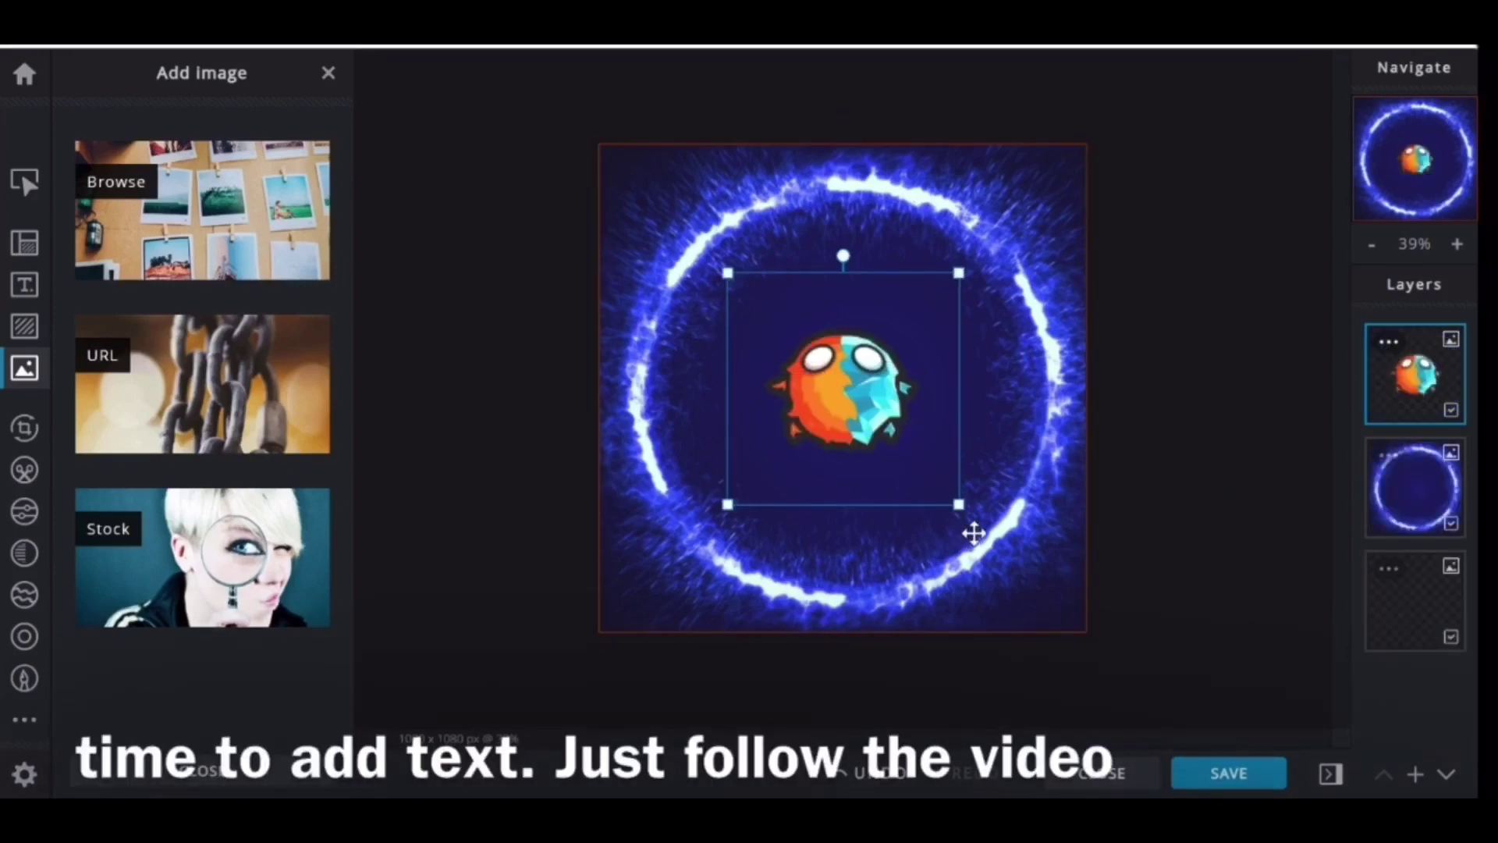
{"action": "left_click_drag", "start_coordinate": [964, 513], "coordinate": [1104, 646]}
{"action": "left_click_drag", "start_coordinate": [1021, 556], "coordinate": [933, 444]}
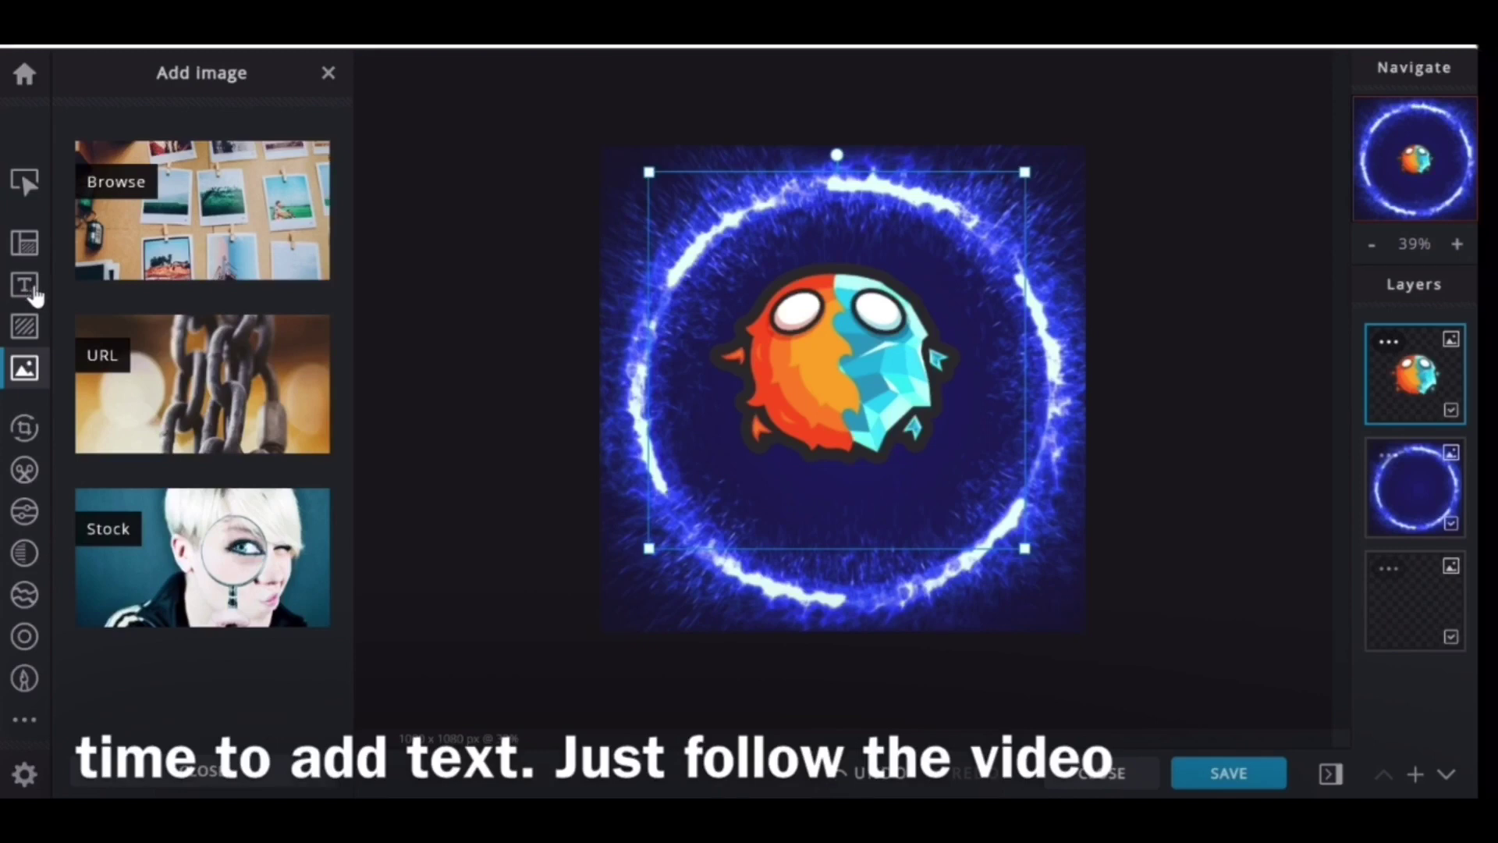
- Add the glowing "Now Showing" text preset and replace its wording with "Radiator"
{"action": "left_click", "coordinate": [35, 296]}
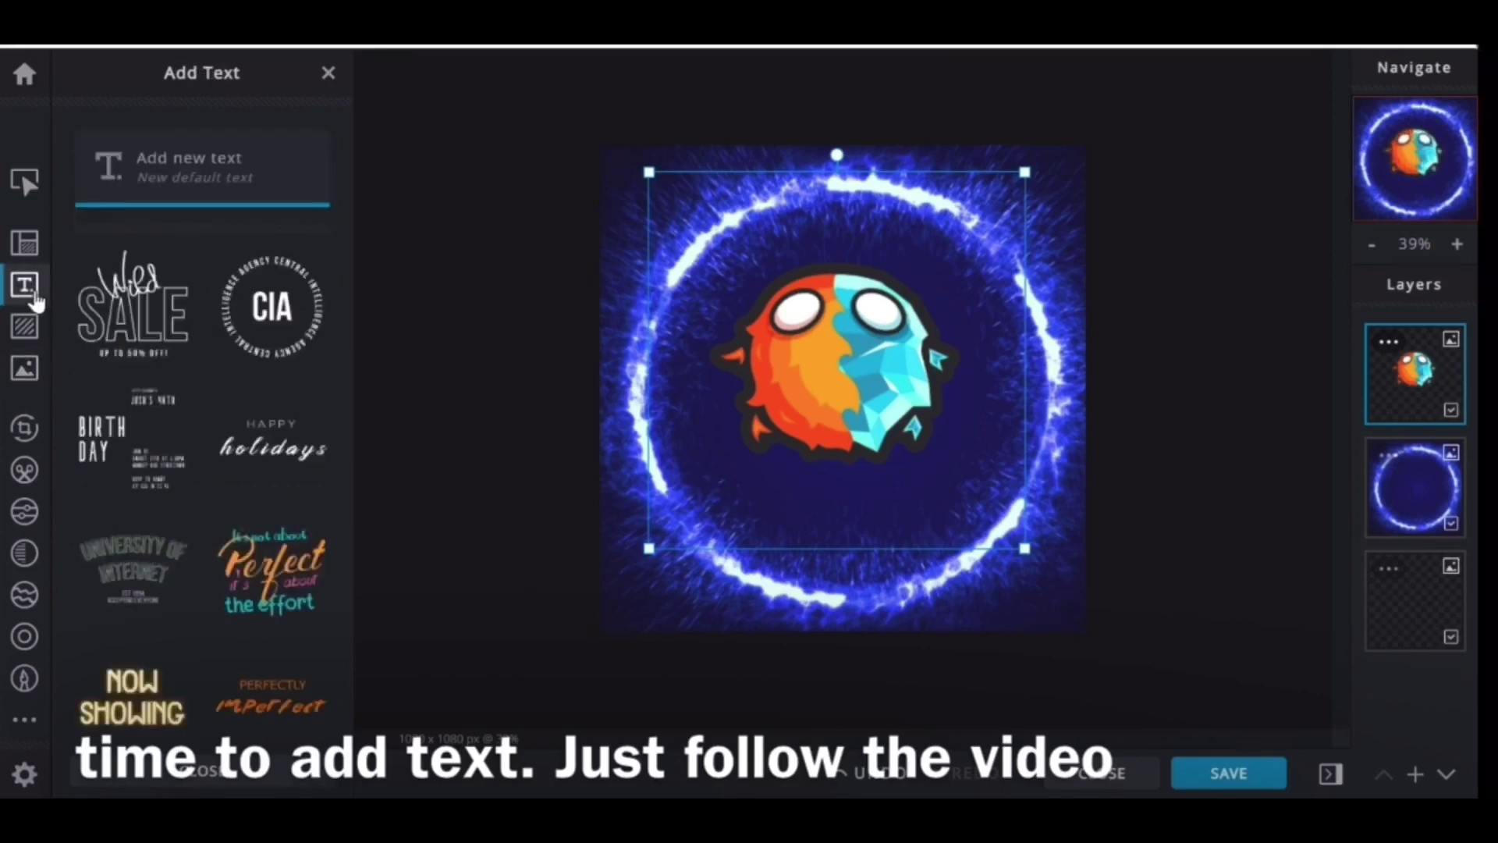
{"action": "left_click", "coordinate": [127, 716]}
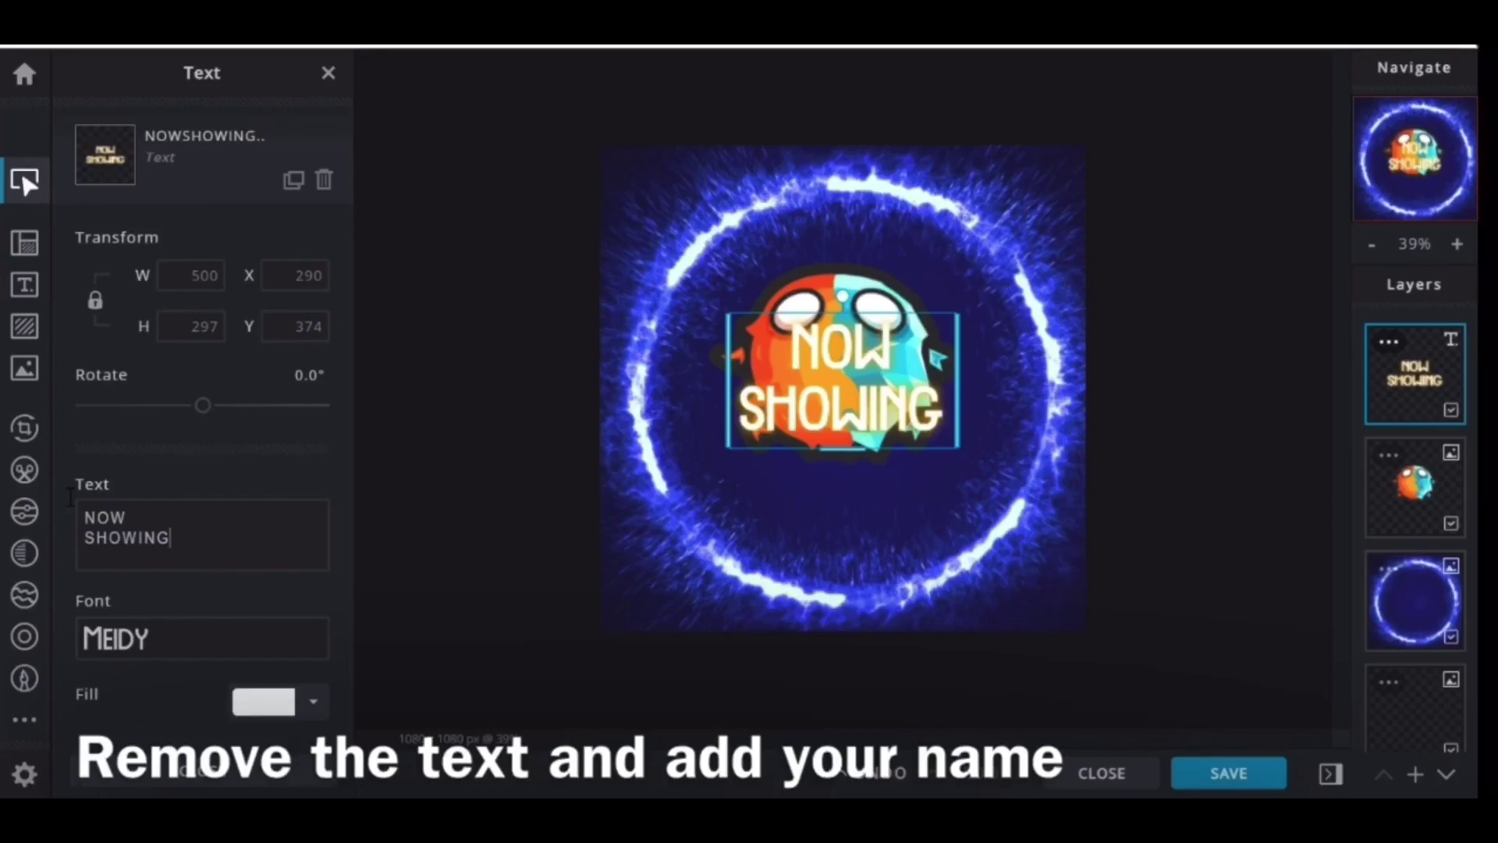
{"action": "key", "text": "ctrl+a"}
{"action": "key", "text": "BackSpace"}
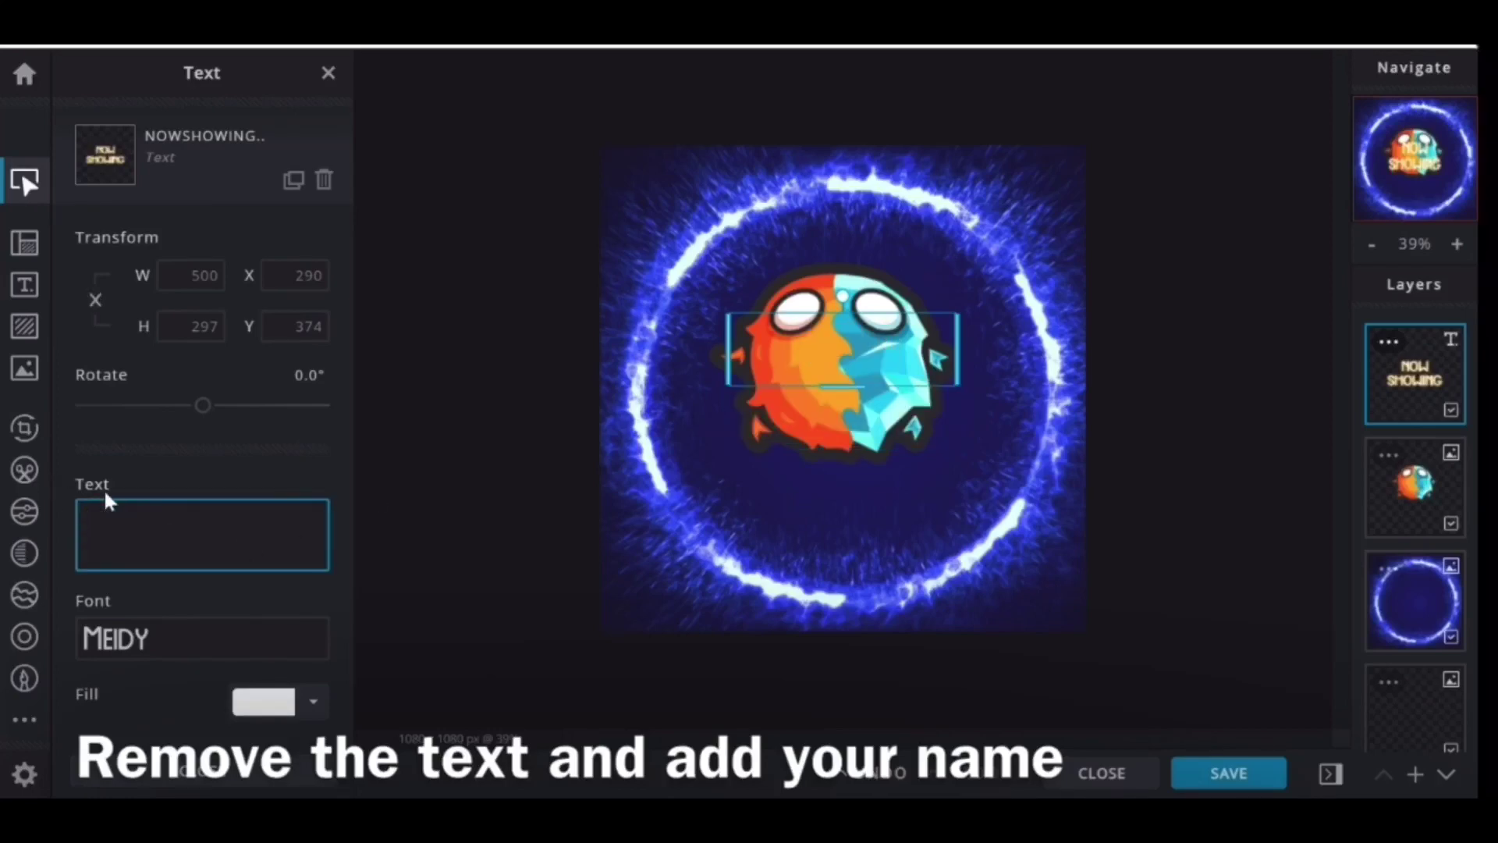
{"action": "type", "text": "Radiato"}
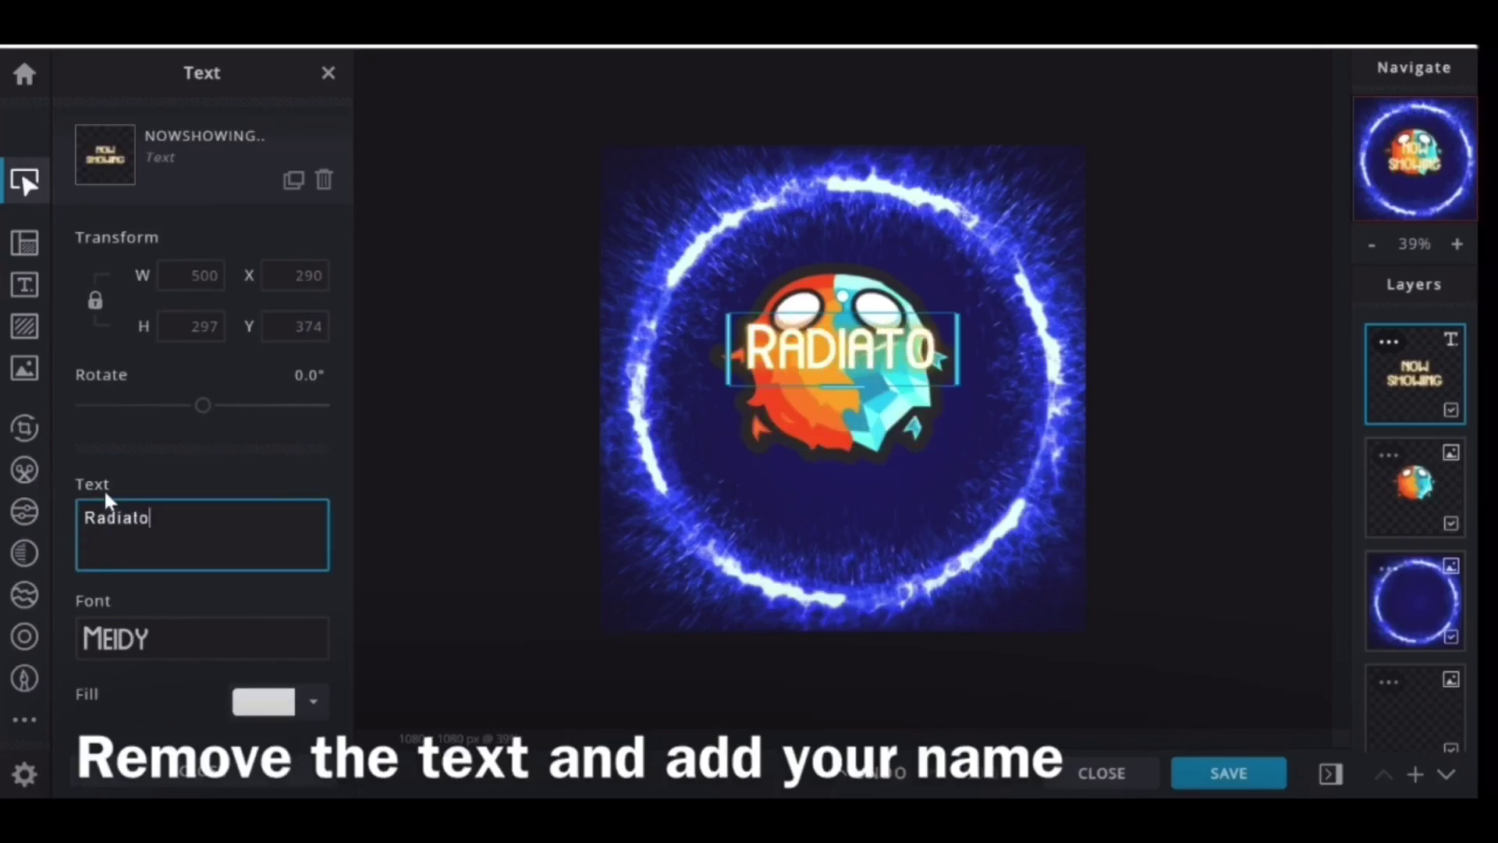
{"action": "type", "text": "r"}
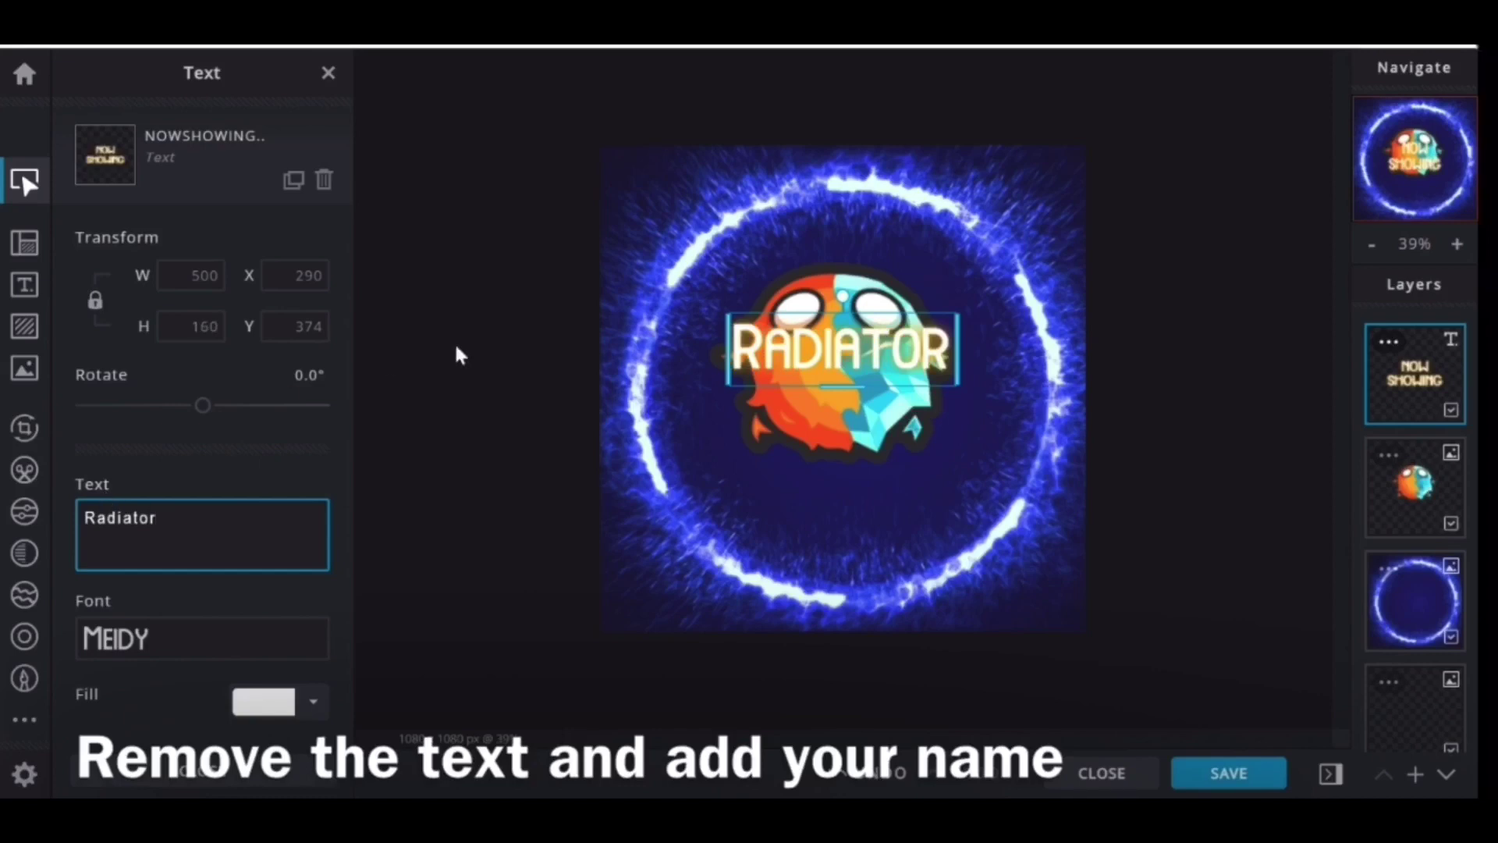
{"action": "left_click", "coordinate": [846, 515]}
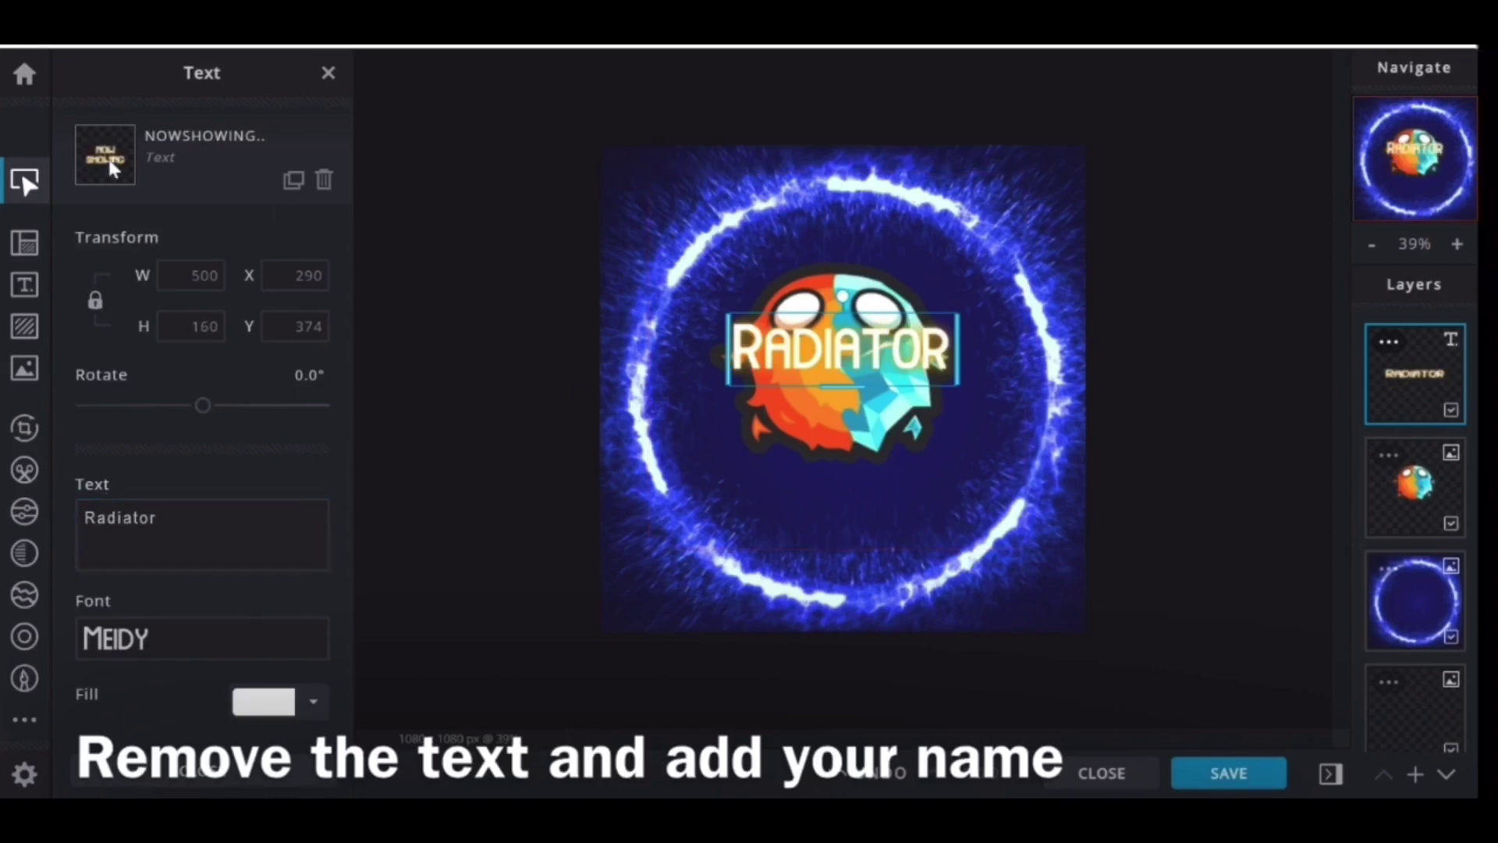
- Move the Radiator text below the character and enlarge it
{"action": "left_click", "coordinate": [24, 181]}
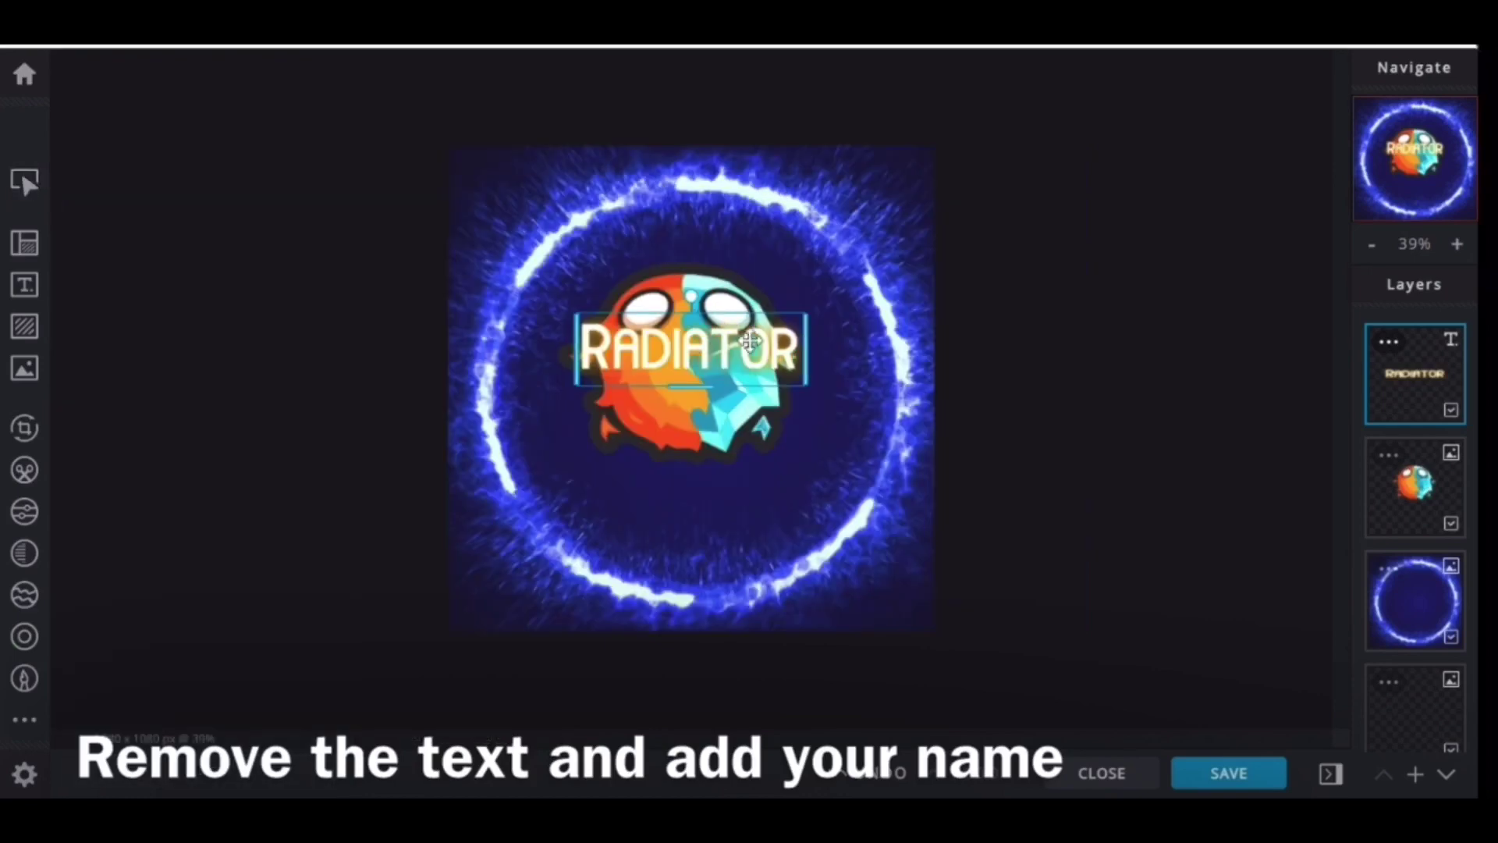
{"action": "left_click_drag", "start_coordinate": [748, 374], "coordinate": [759, 522]}
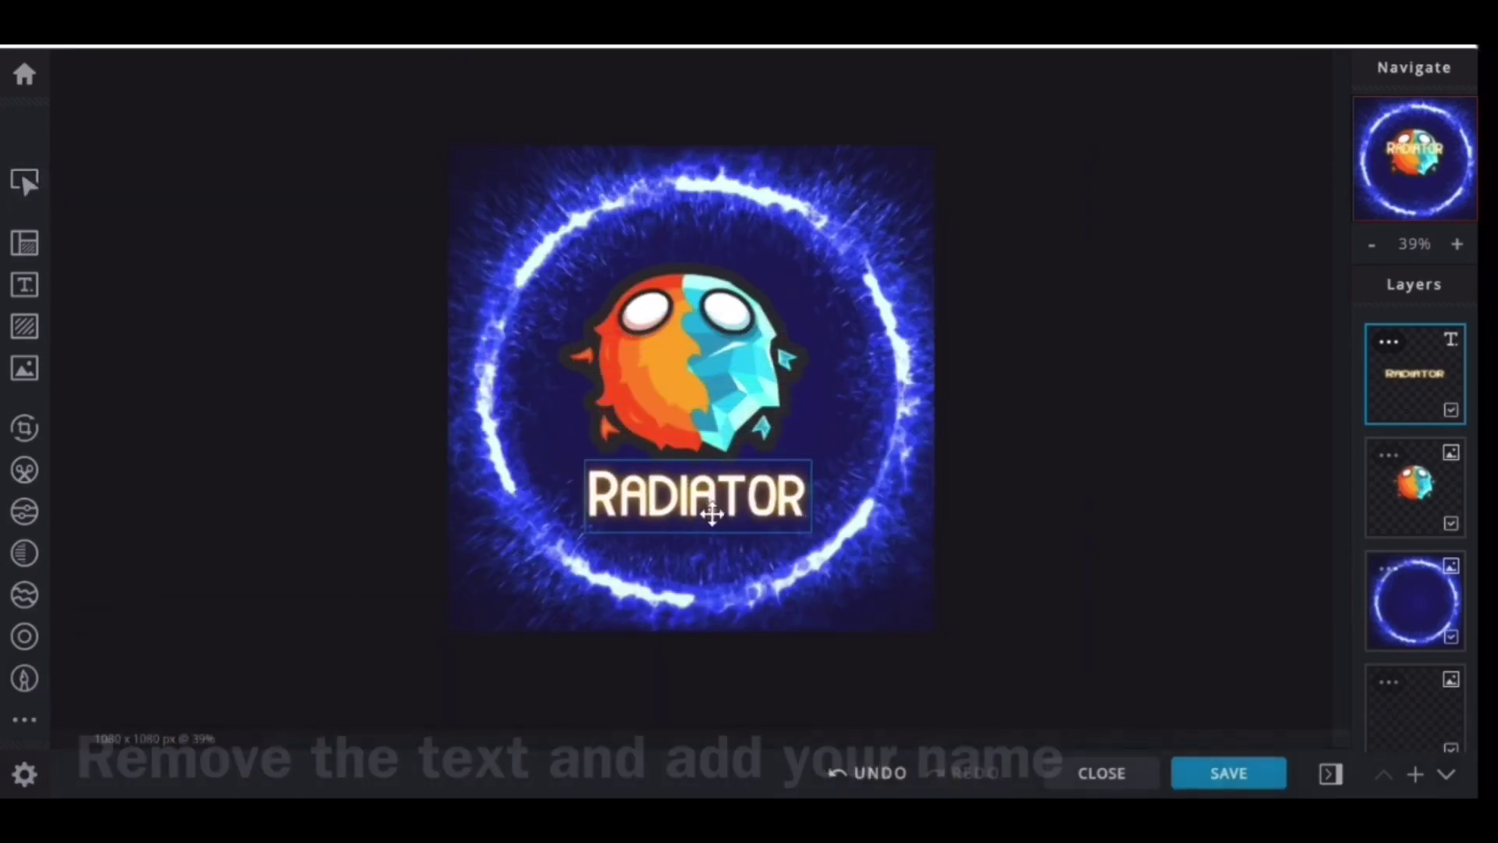
{"action": "left_click", "coordinate": [24, 286]}
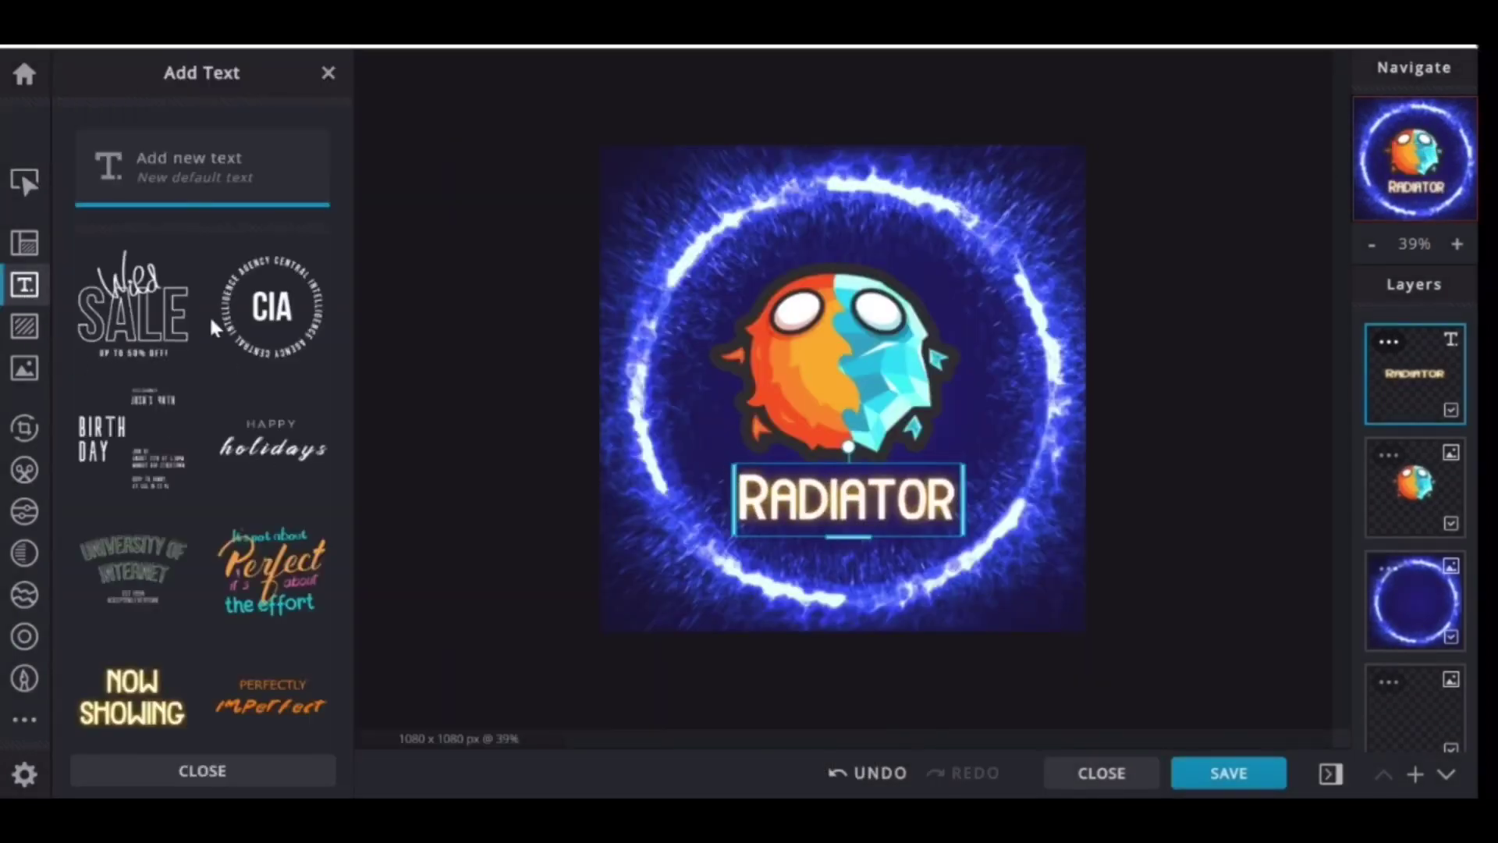
{"action": "double_click", "coordinate": [832, 507]}
{"action": "left_click", "coordinate": [1068, 521]}
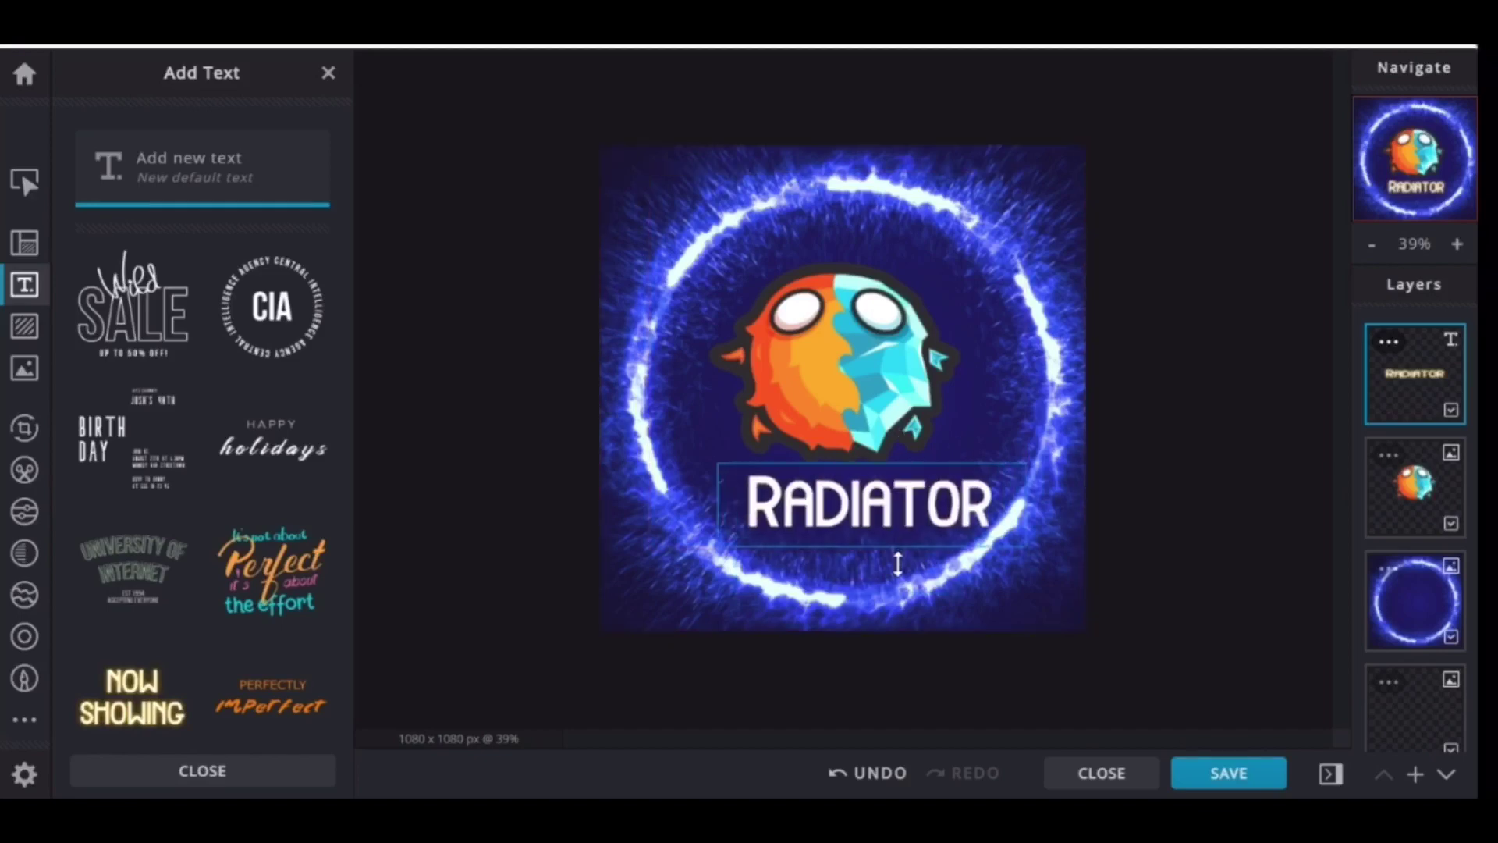
- Enlarge the character image so it fills more of the ring above the text
{"action": "left_click", "coordinate": [858, 352]}
{"action": "left_click_drag", "start_coordinate": [1030, 556], "coordinate": [1067, 566]}
{"action": "left_click", "coordinate": [1330, 484]}
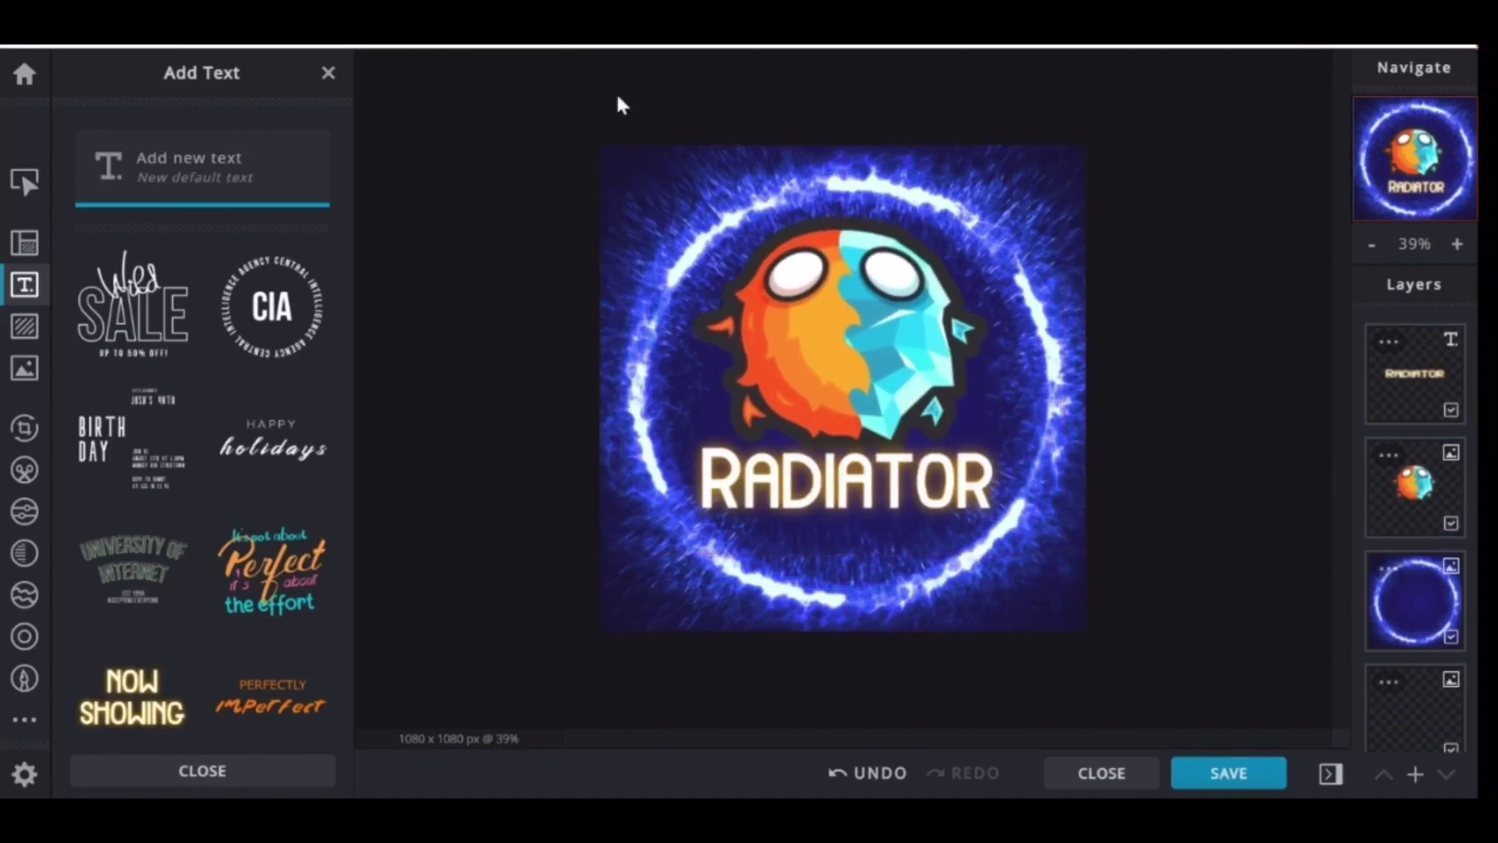
{"action": "left_click", "coordinate": [1432, 607]}
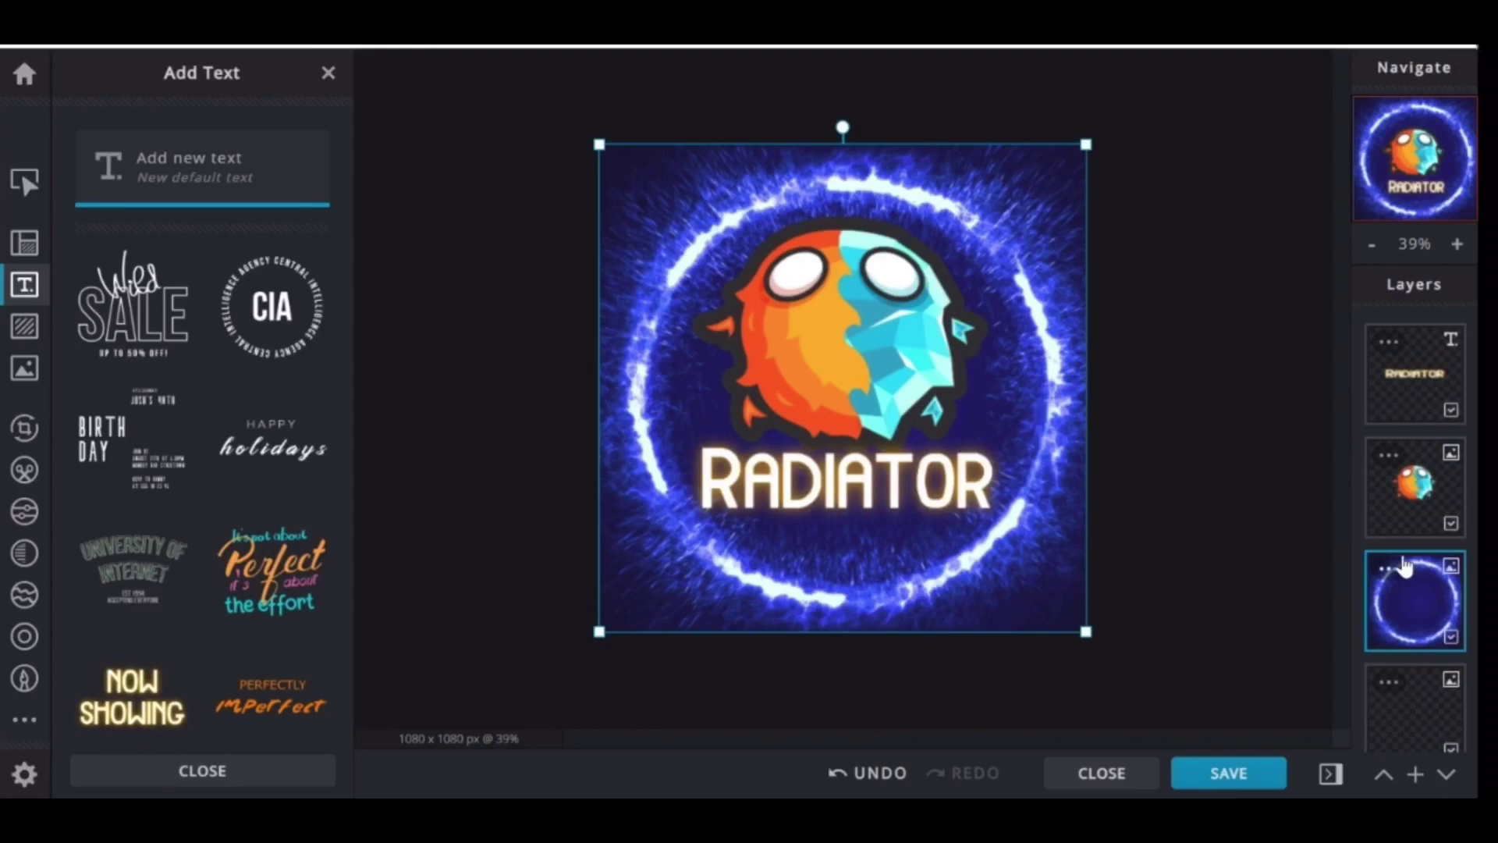
{"action": "left_click", "coordinate": [998, 518]}
{"action": "left_click", "coordinate": [141, 707]}
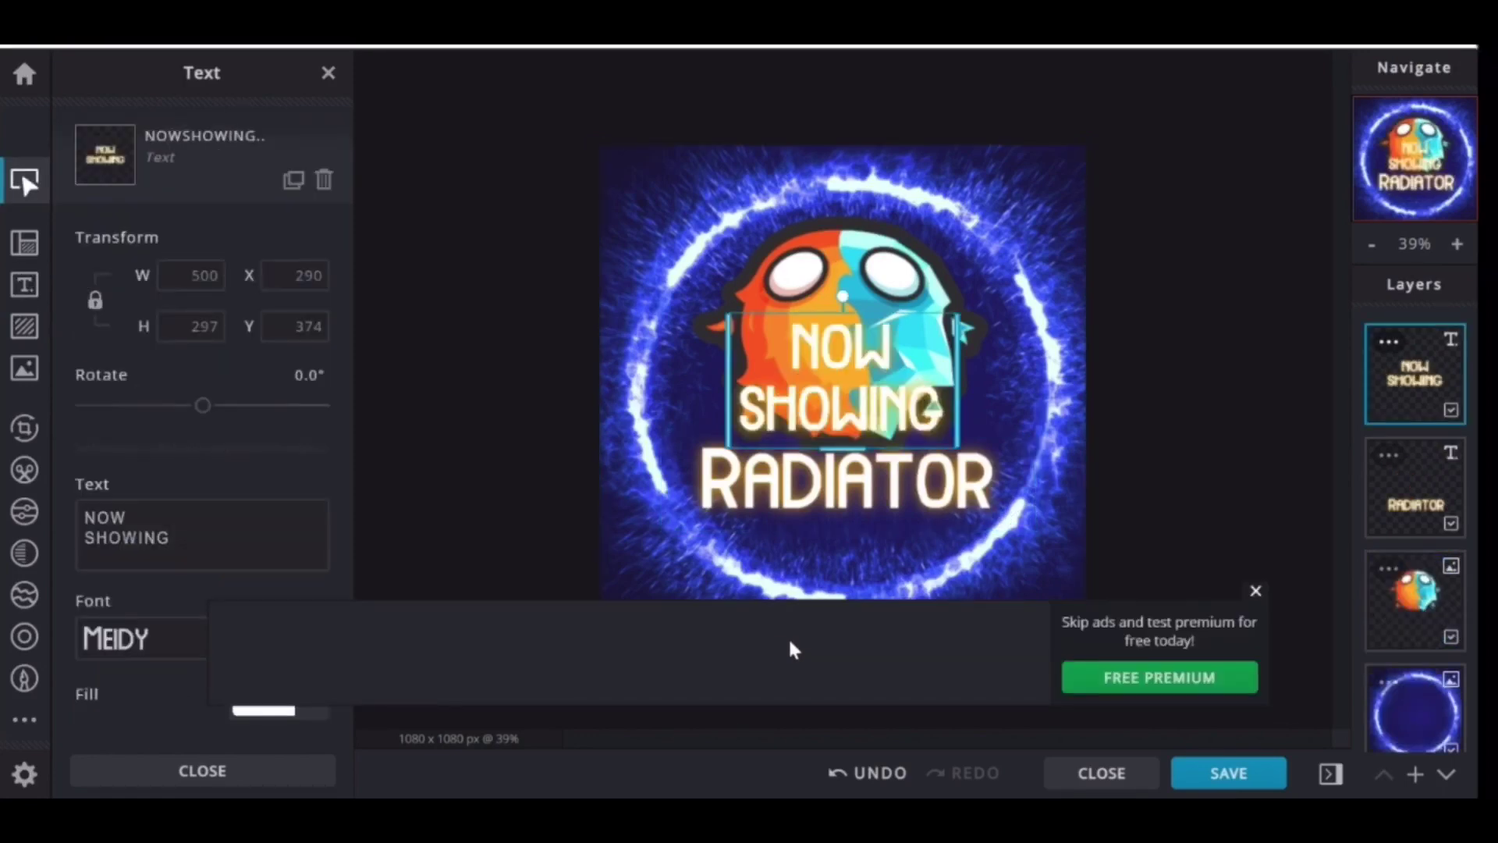
{"action": "key", "text": "Delete"}
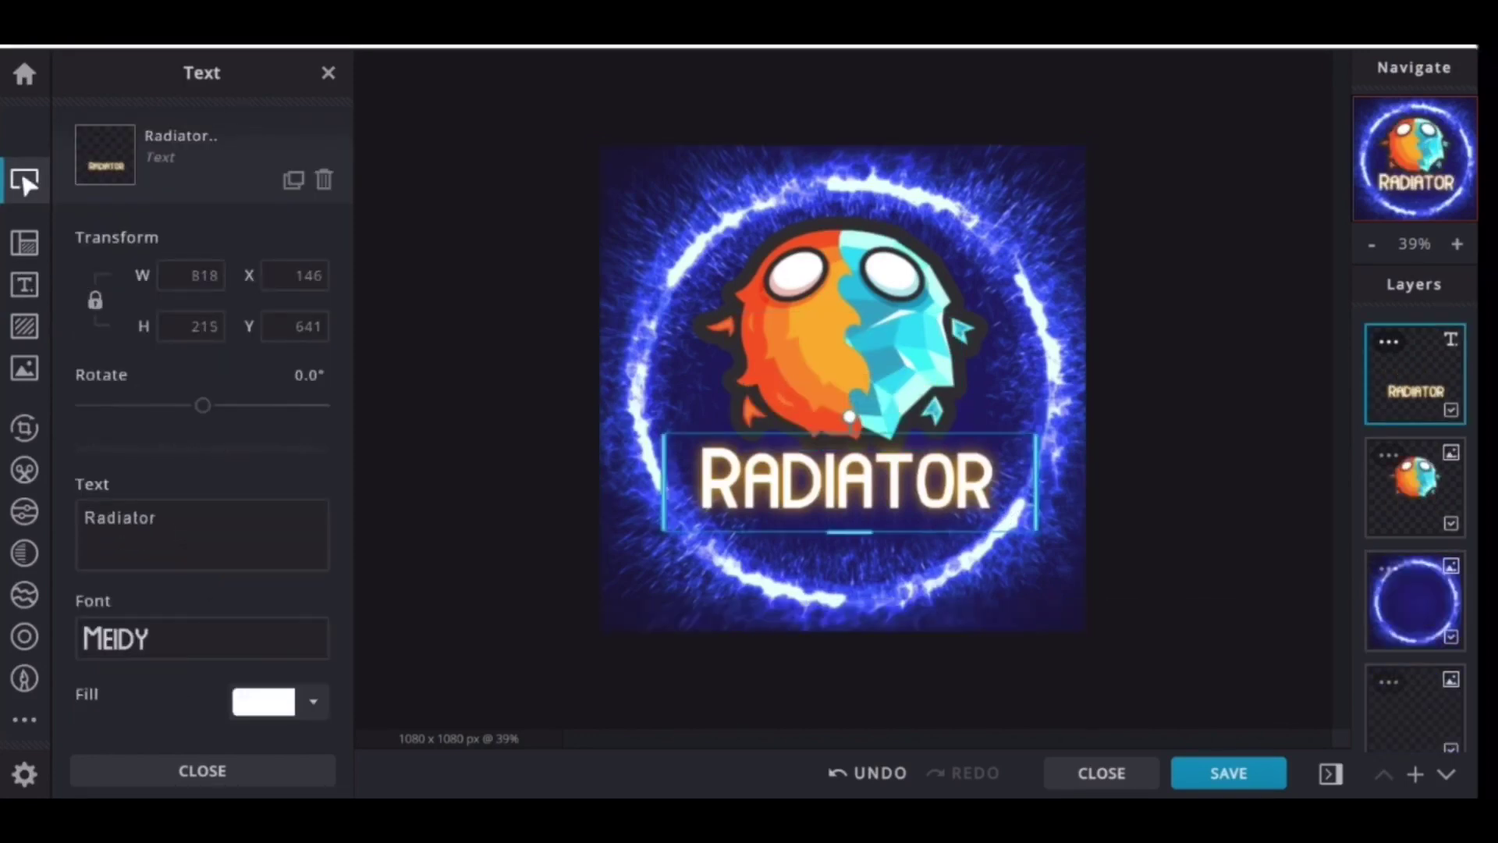
- Change the Radiator text's shadow colour to blue and its outline colour to #46B4EB
{"action": "scroll", "coordinate": [182, 543], "scroll_direction": "down", "scroll_amount": 15}
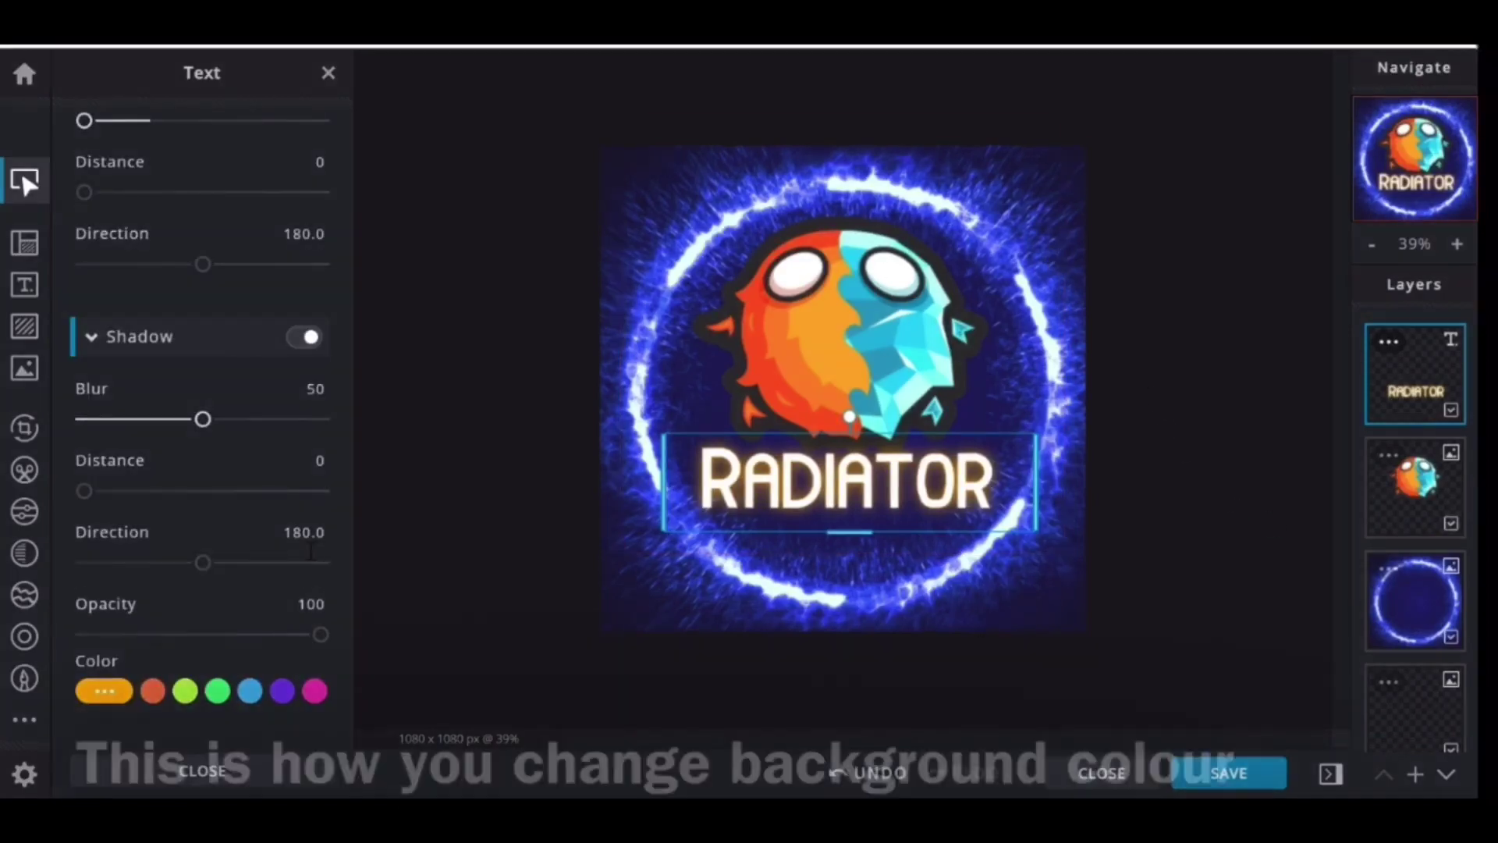
{"action": "left_click", "coordinate": [248, 691]}
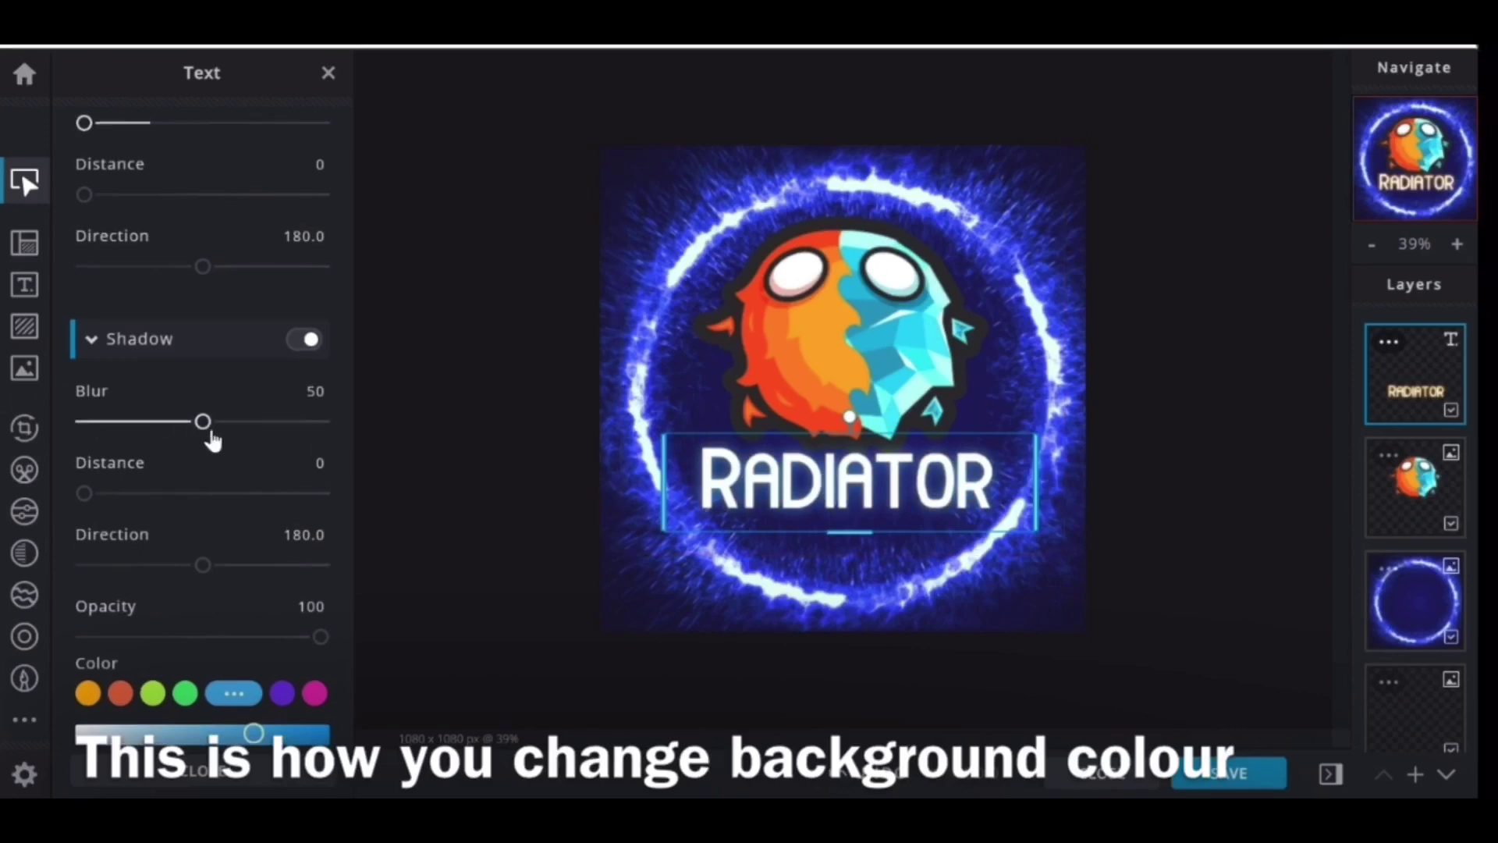
{"action": "scroll", "coordinate": [219, 434], "scroll_direction": "up", "scroll_amount": 6}
{"action": "left_click", "coordinate": [260, 468]}
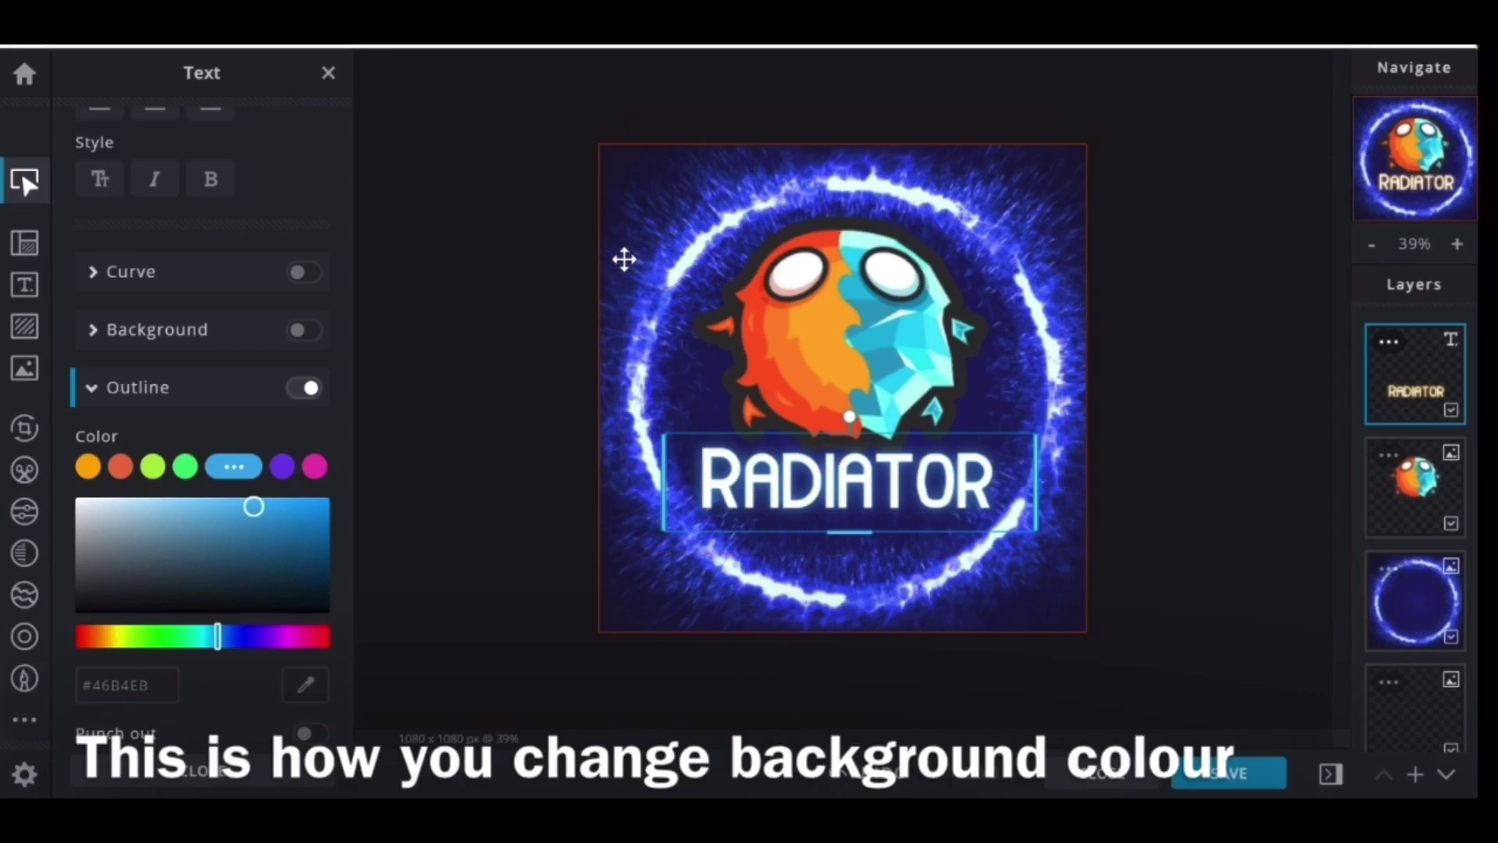
- Set the hue of the ring background image to 8 in its colour adjustments
{"action": "left_click", "coordinate": [622, 259]}
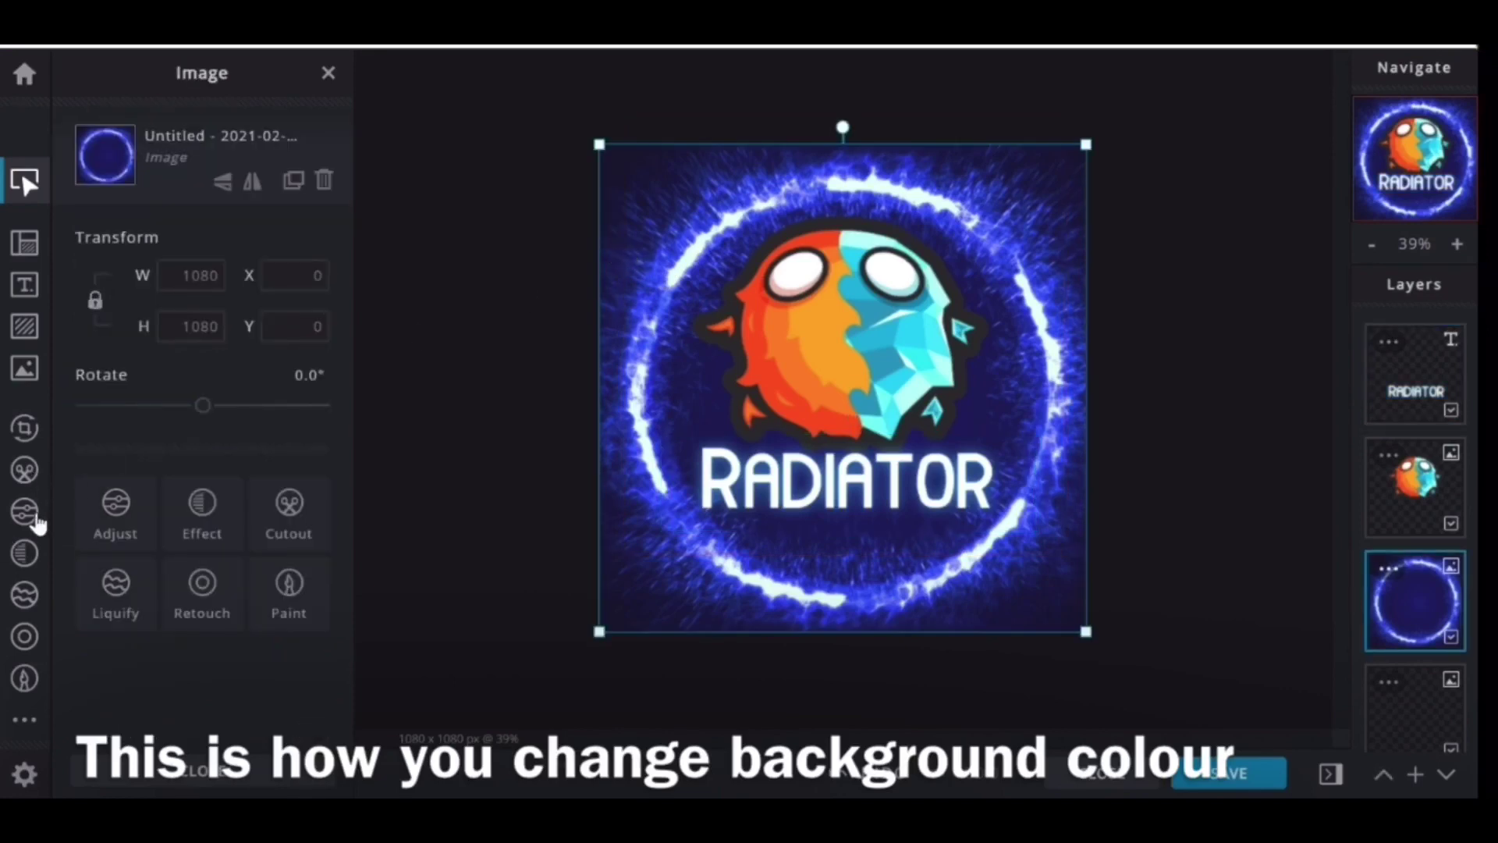
{"action": "left_click", "coordinate": [31, 514]}
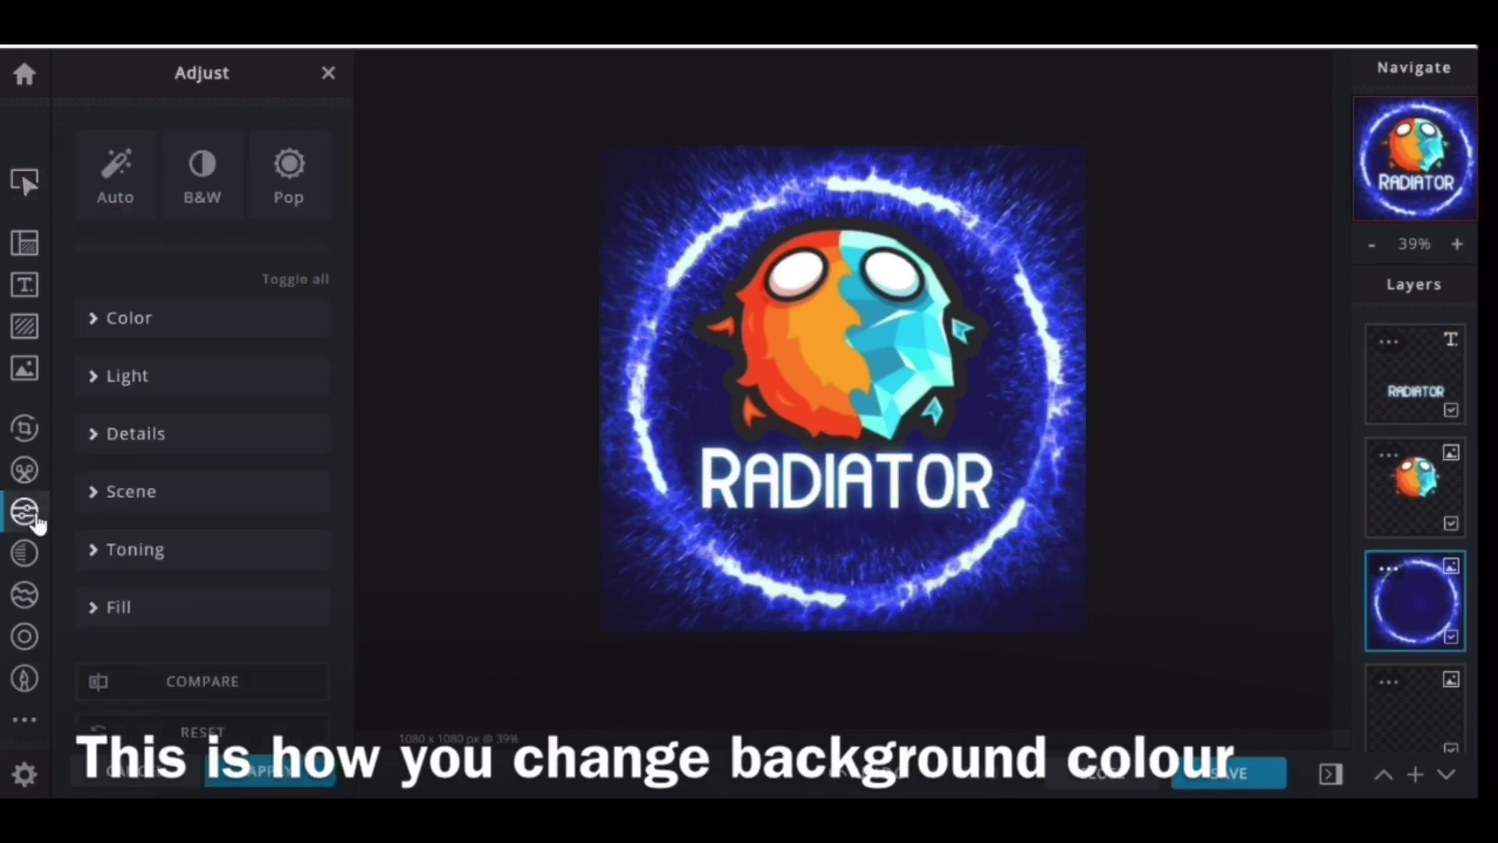
{"action": "left_click", "coordinate": [224, 334]}
{"action": "scroll", "coordinate": [252, 368], "scroll_direction": "down", "scroll_amount": 4}
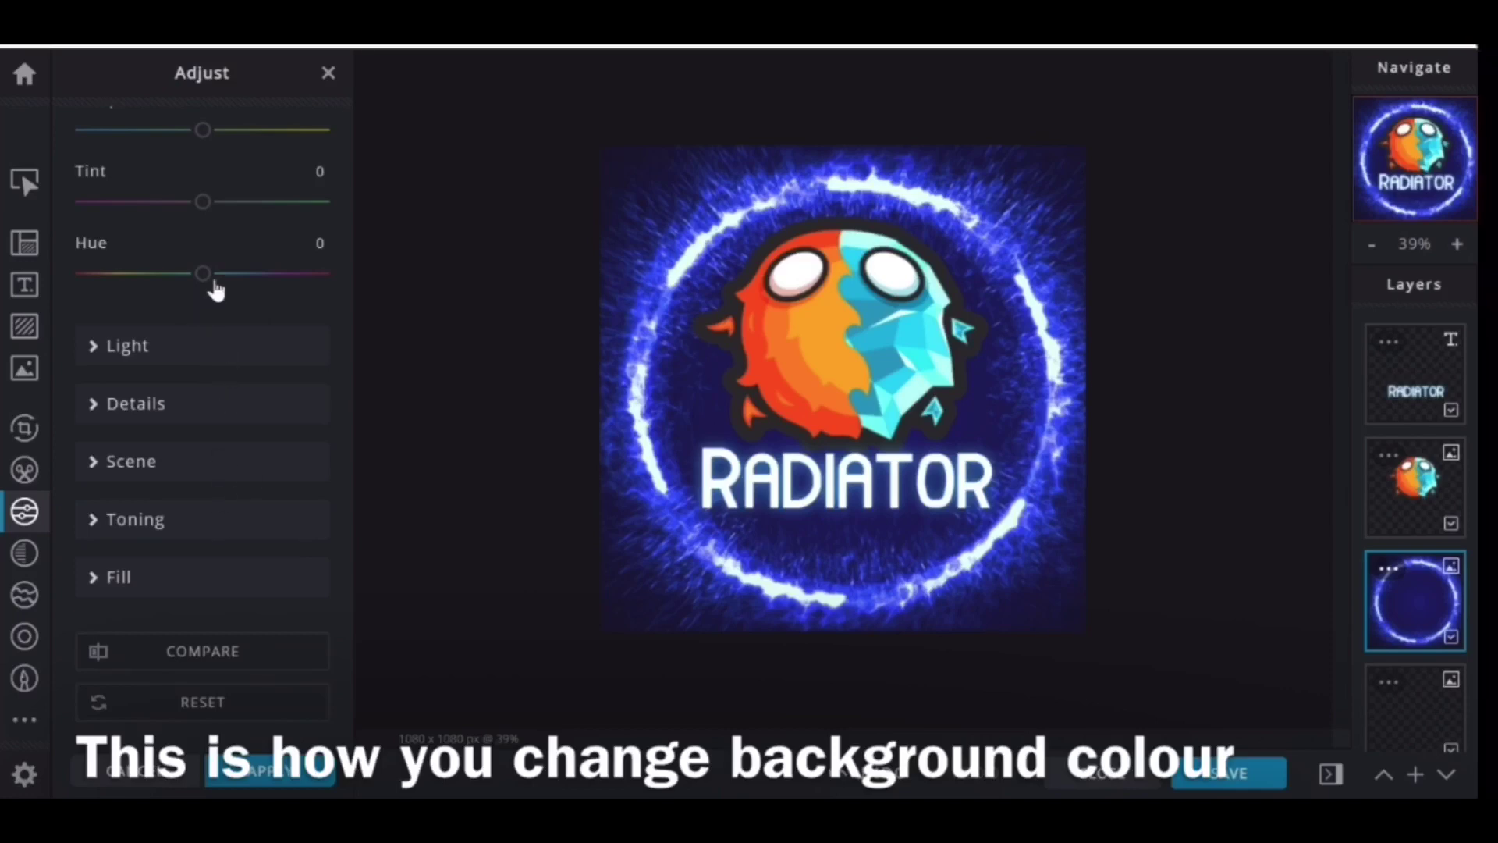
{"action": "mouse_move", "coordinate": [216, 290]}
{"action": "left_mouse_down"}
{"action": "mouse_move", "coordinate": [244, 292]}
{"action": "mouse_move", "coordinate": [166, 289]}
{"action": "mouse_move", "coordinate": [208, 284]}
{"action": "left_mouse_up"}
{"action": "scroll", "coordinate": [200, 401], "scroll_direction": "up", "scroll_amount": 4}
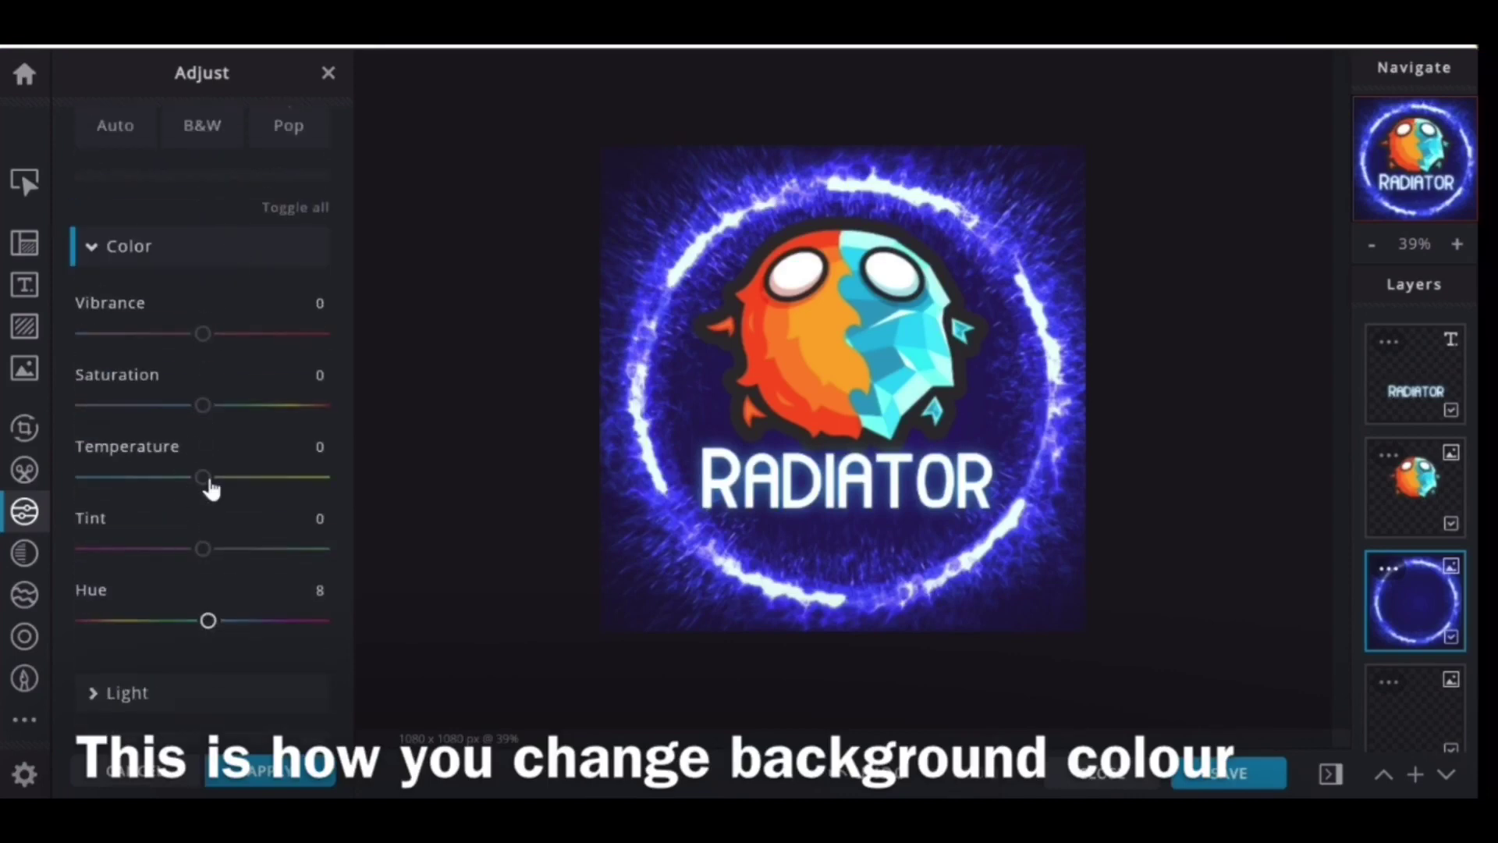
- Set the ring background's temperature to -81, saturation to 40 and vibrance to 100, keeping the adjustments
{"action": "mouse_move", "coordinate": [209, 479]}
{"action": "left_mouse_down"}
{"action": "mouse_move", "coordinate": [81, 479]}
{"action": "mouse_move", "coordinate": [216, 477]}
{"action": "left_mouse_up"}
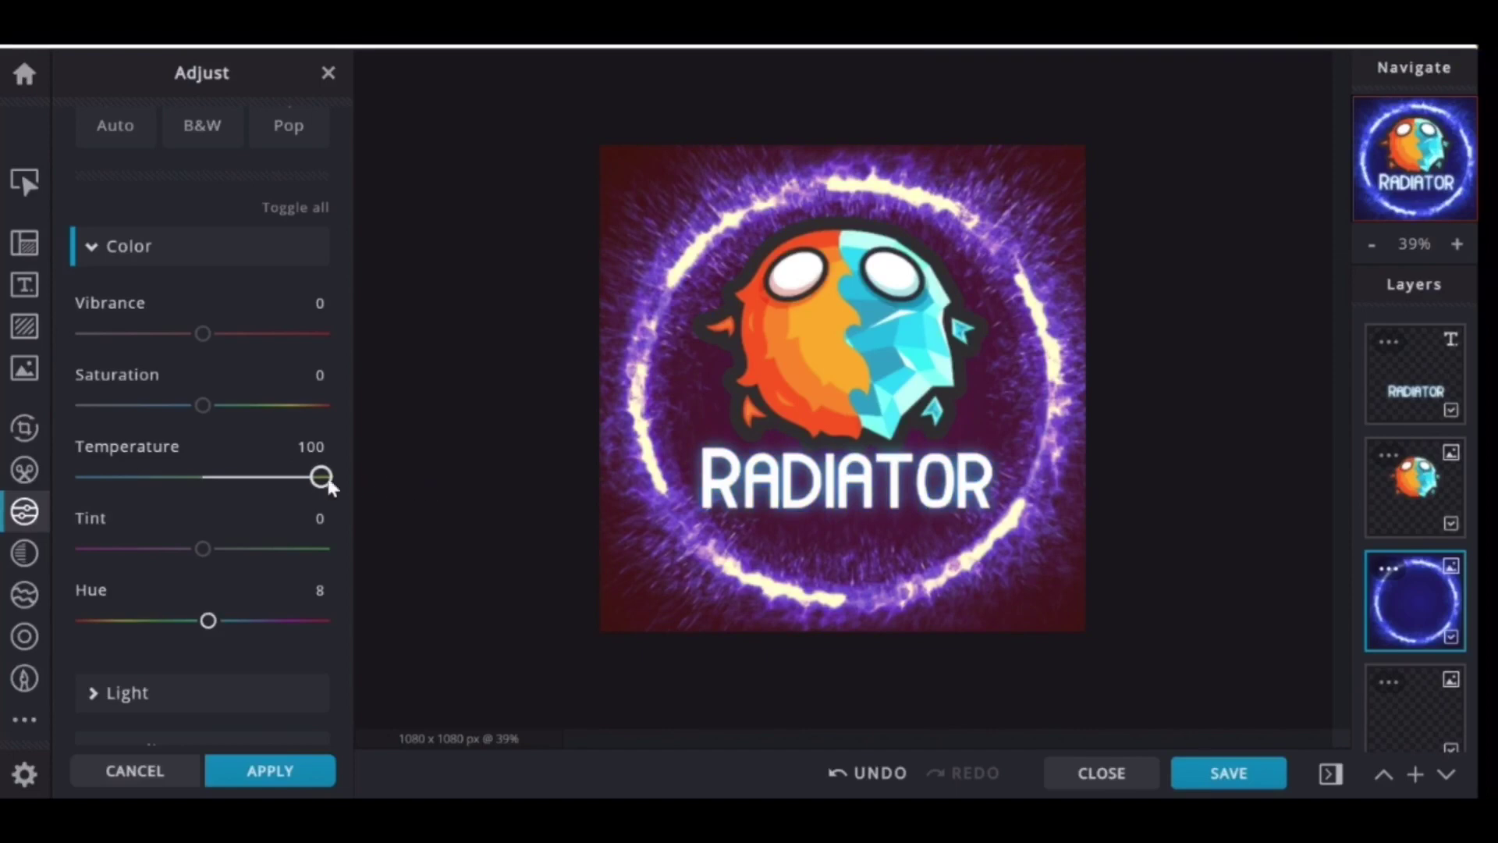
{"action": "left_click_drag", "start_coordinate": [321, 477], "coordinate": [105, 477]}
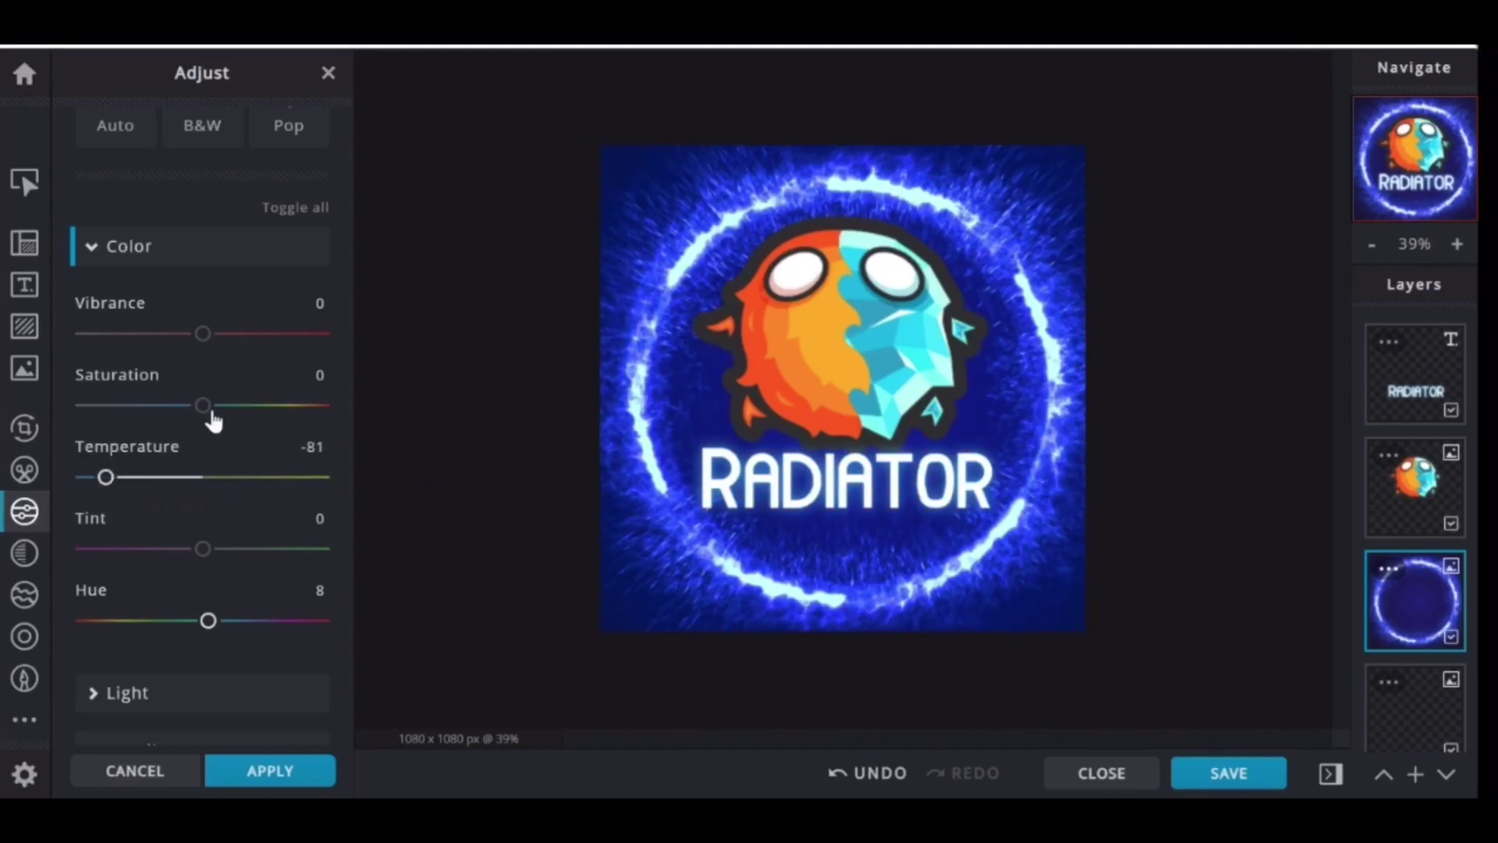
{"action": "left_click_drag", "start_coordinate": [205, 405], "coordinate": [249, 418]}
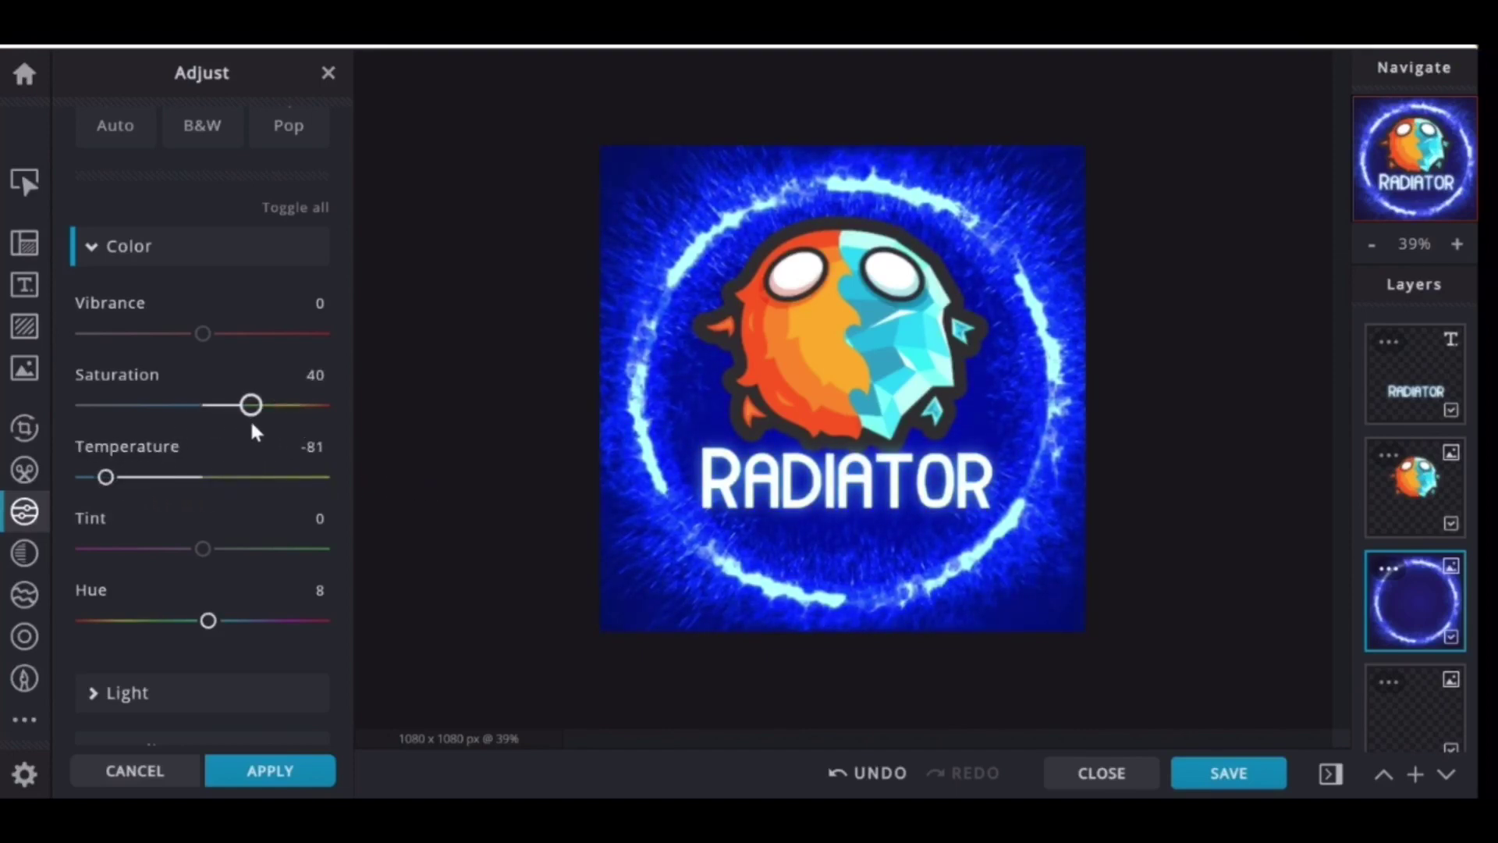
{"action": "left_click_drag", "start_coordinate": [222, 335], "coordinate": [334, 359]}
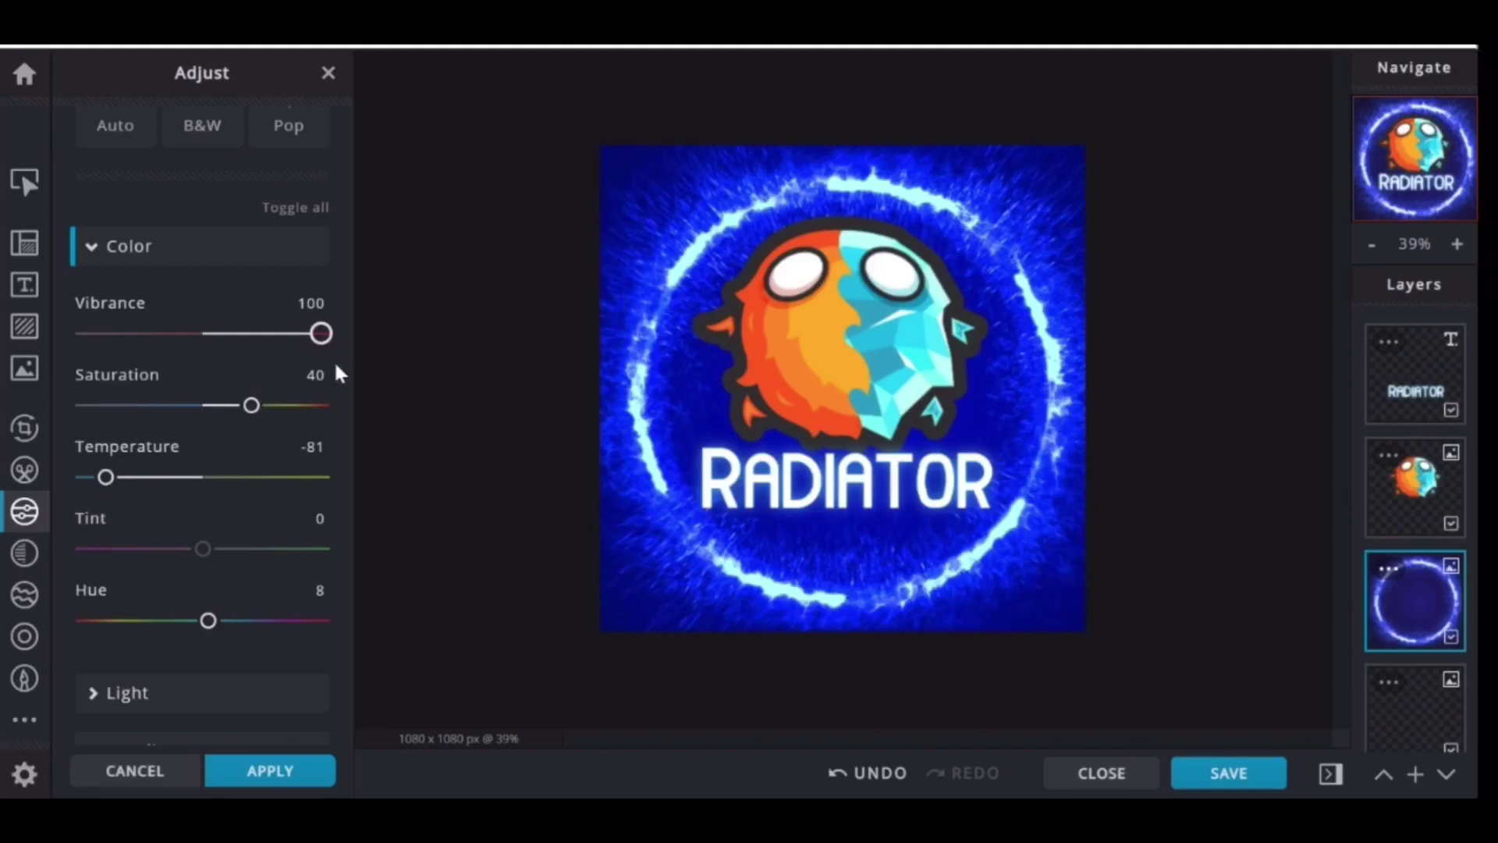
{"action": "left_click", "coordinate": [25, 183]}
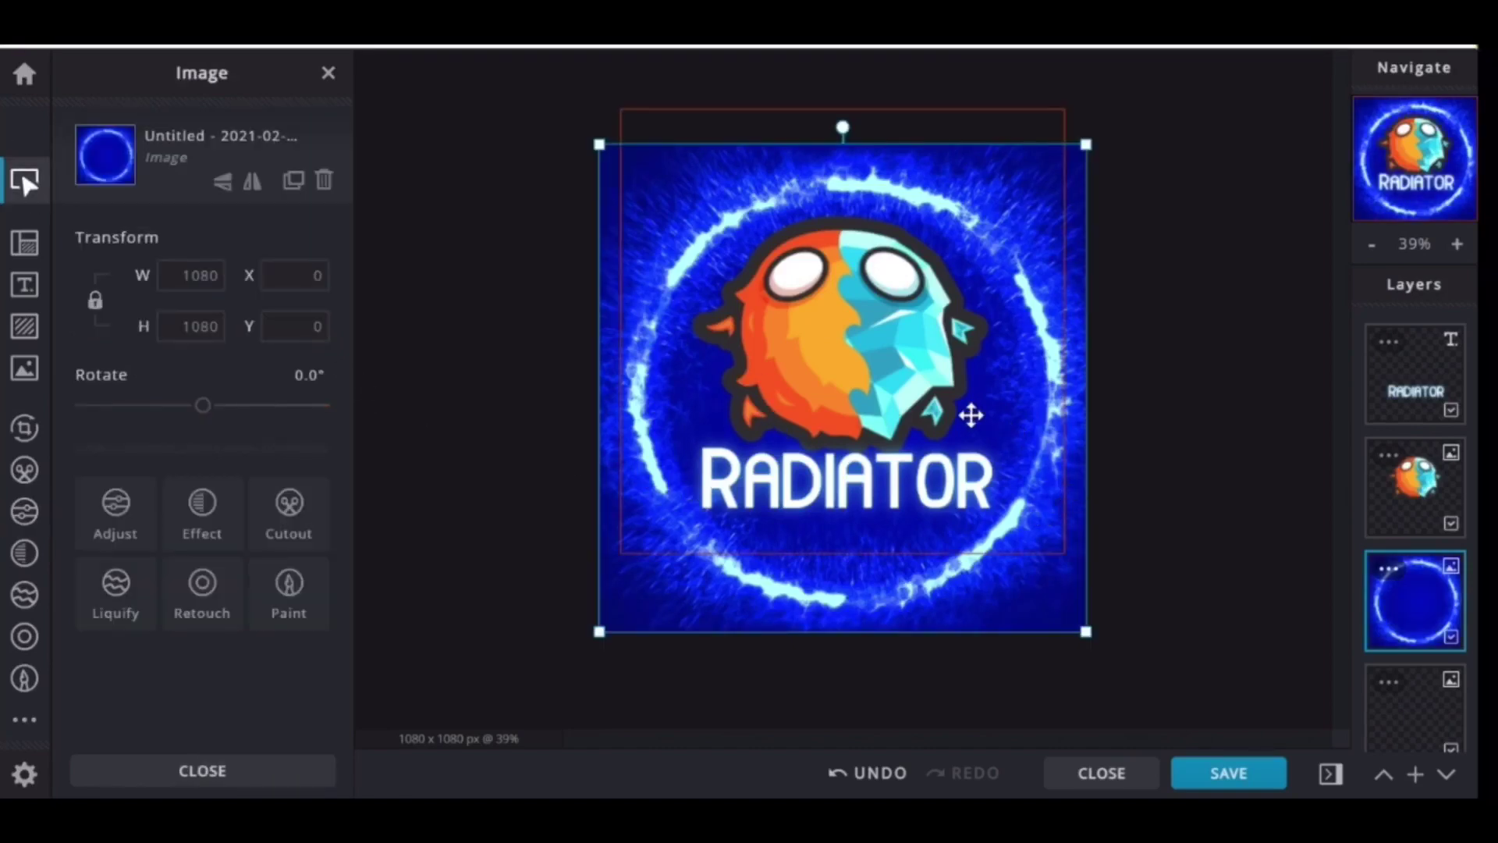
- Move the character up slightly and the Radiator text down to a Y position of 667
{"action": "left_click_drag", "start_coordinate": [970, 414], "coordinate": [915, 376]}
{"action": "left_click", "coordinate": [1291, 588]}
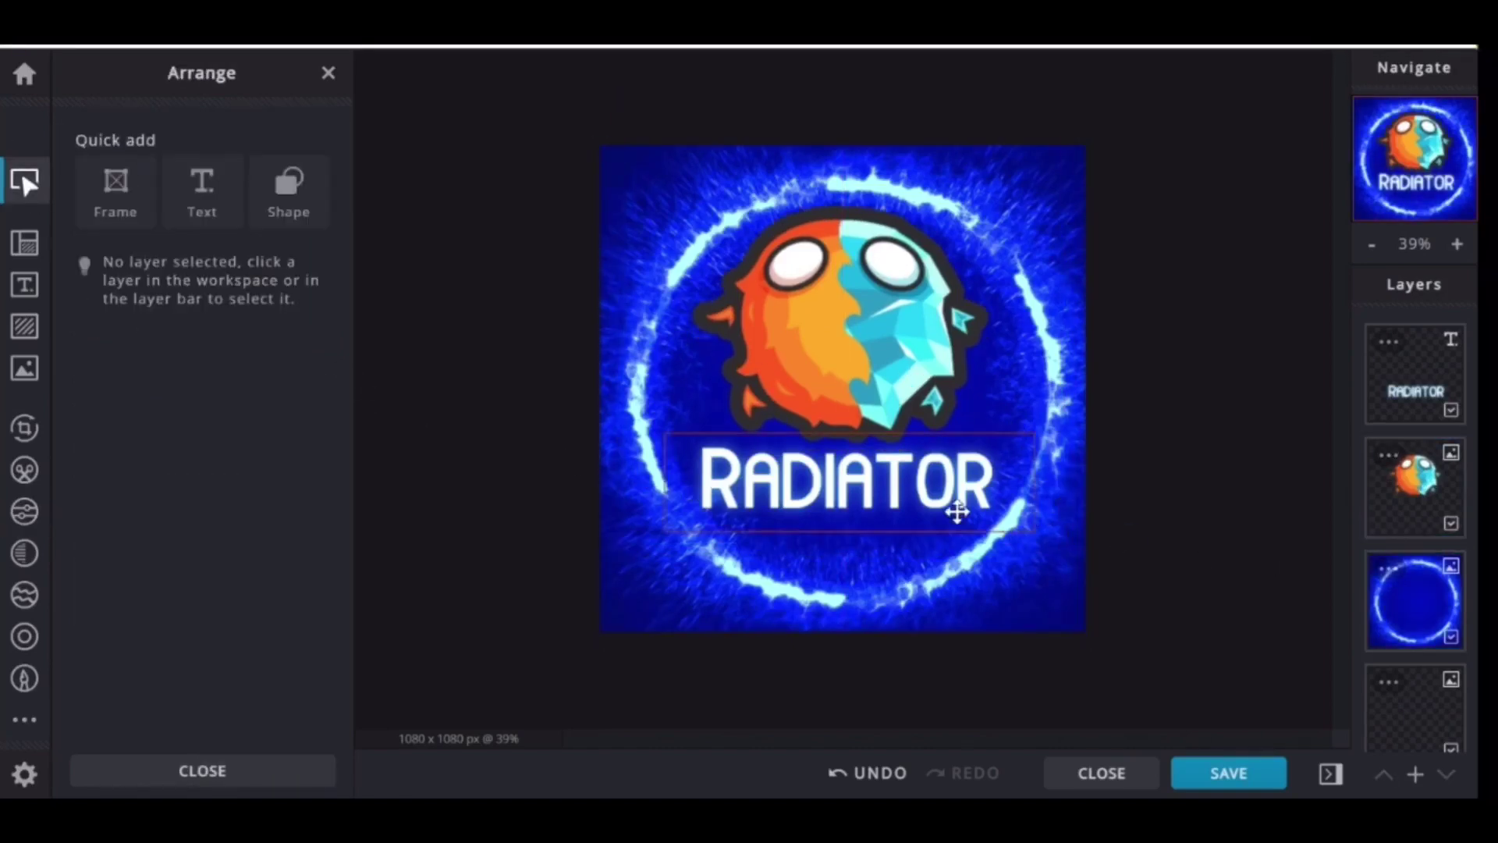
{"action": "left_click_drag", "start_coordinate": [897, 484], "coordinate": [899, 506]}
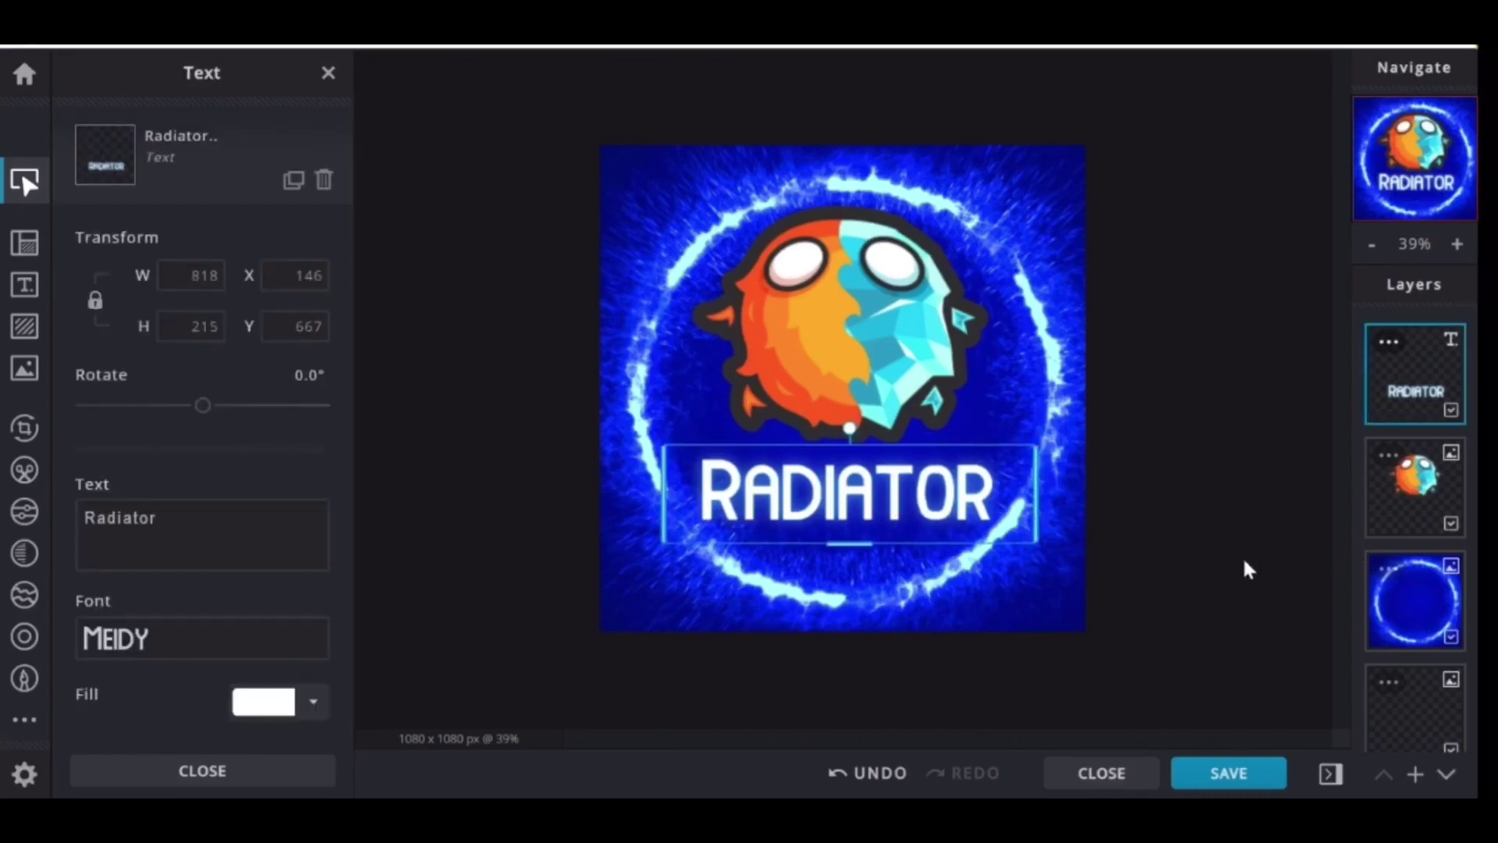
- Add the blue winged crest image to the logo and enlarge it until it covers the whole canvas
{"action": "scroll", "coordinate": [1247, 570], "scroll_direction": "down", "scroll_amount": 2}
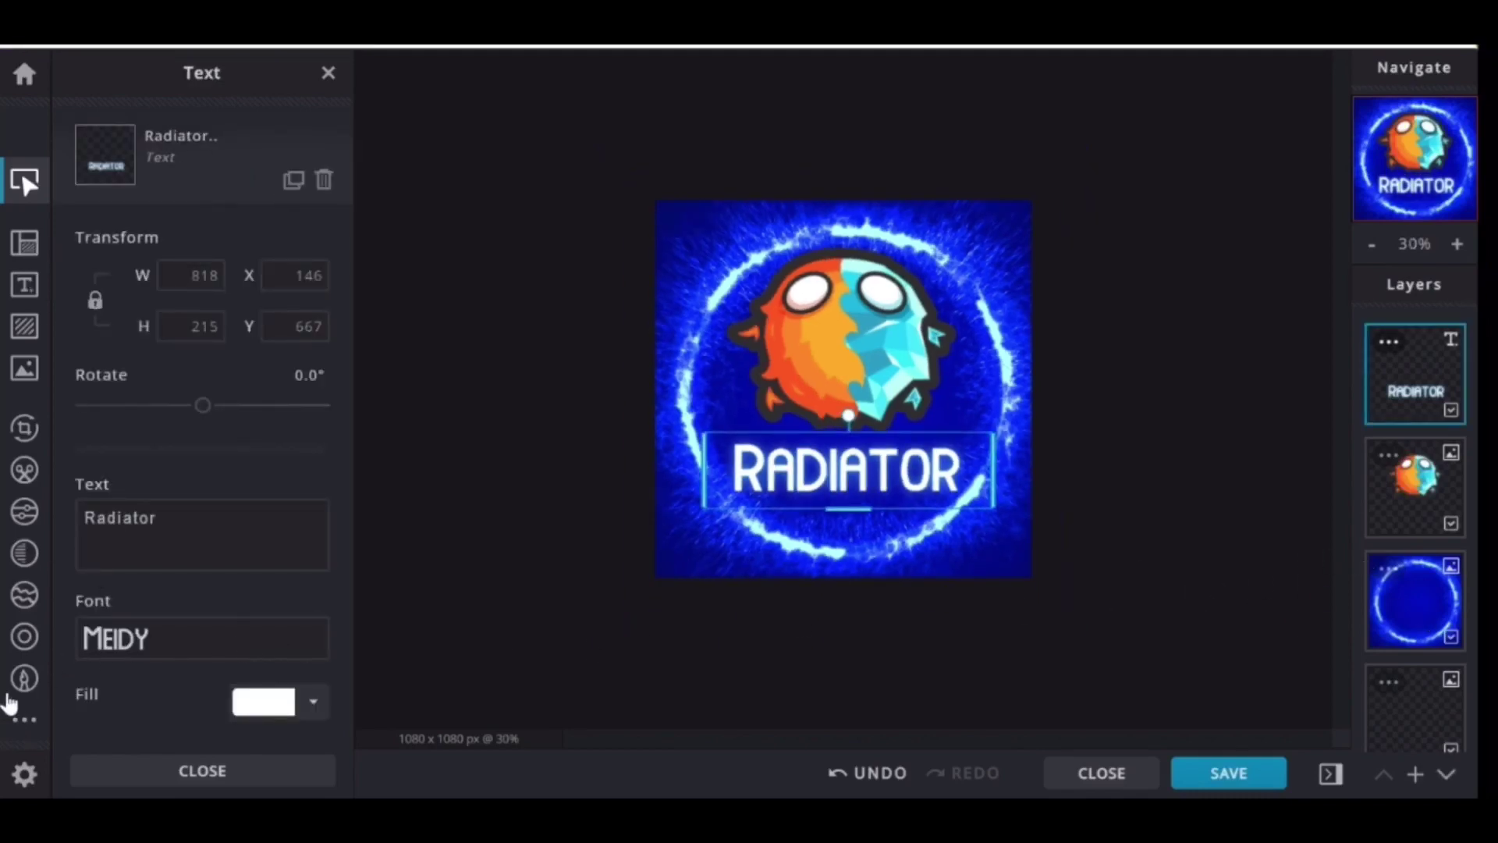
{"action": "left_click", "coordinate": [30, 251]}
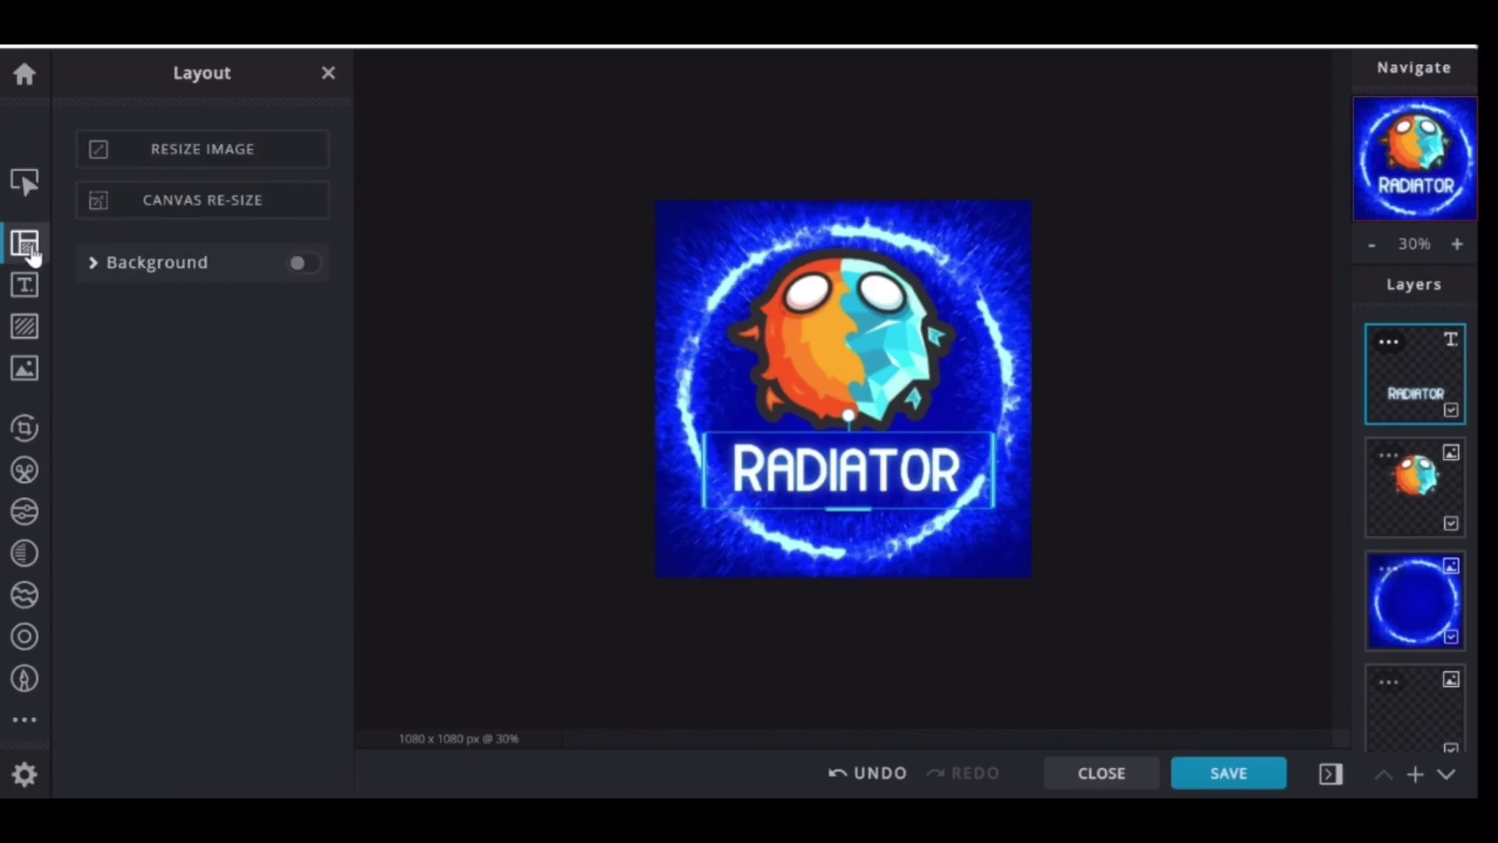
{"action": "left_click", "coordinate": [24, 369]}
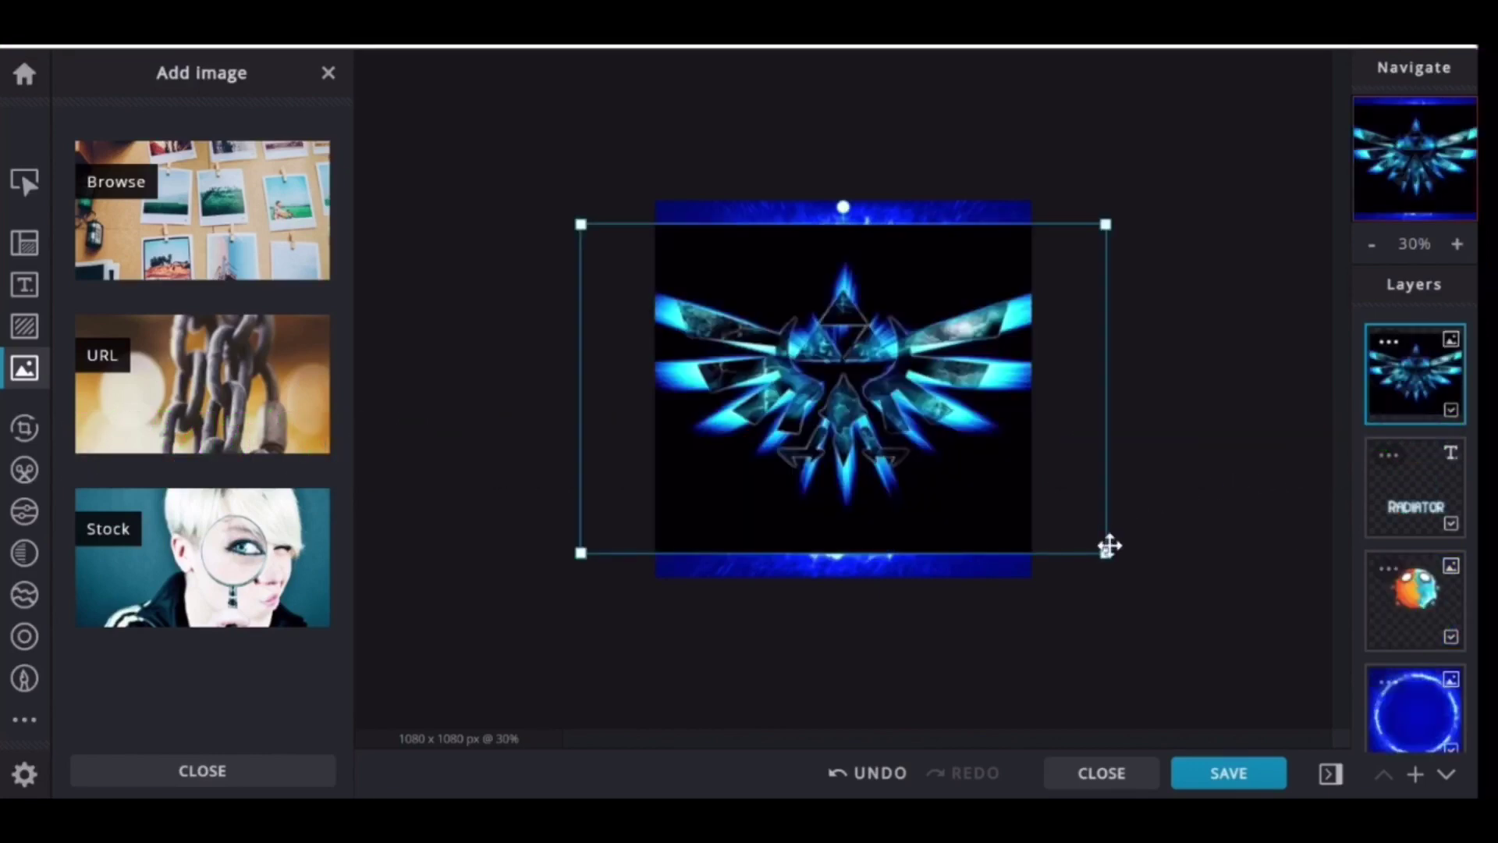
{"action": "left_click_drag", "start_coordinate": [1106, 553], "coordinate": [1124, 527]}
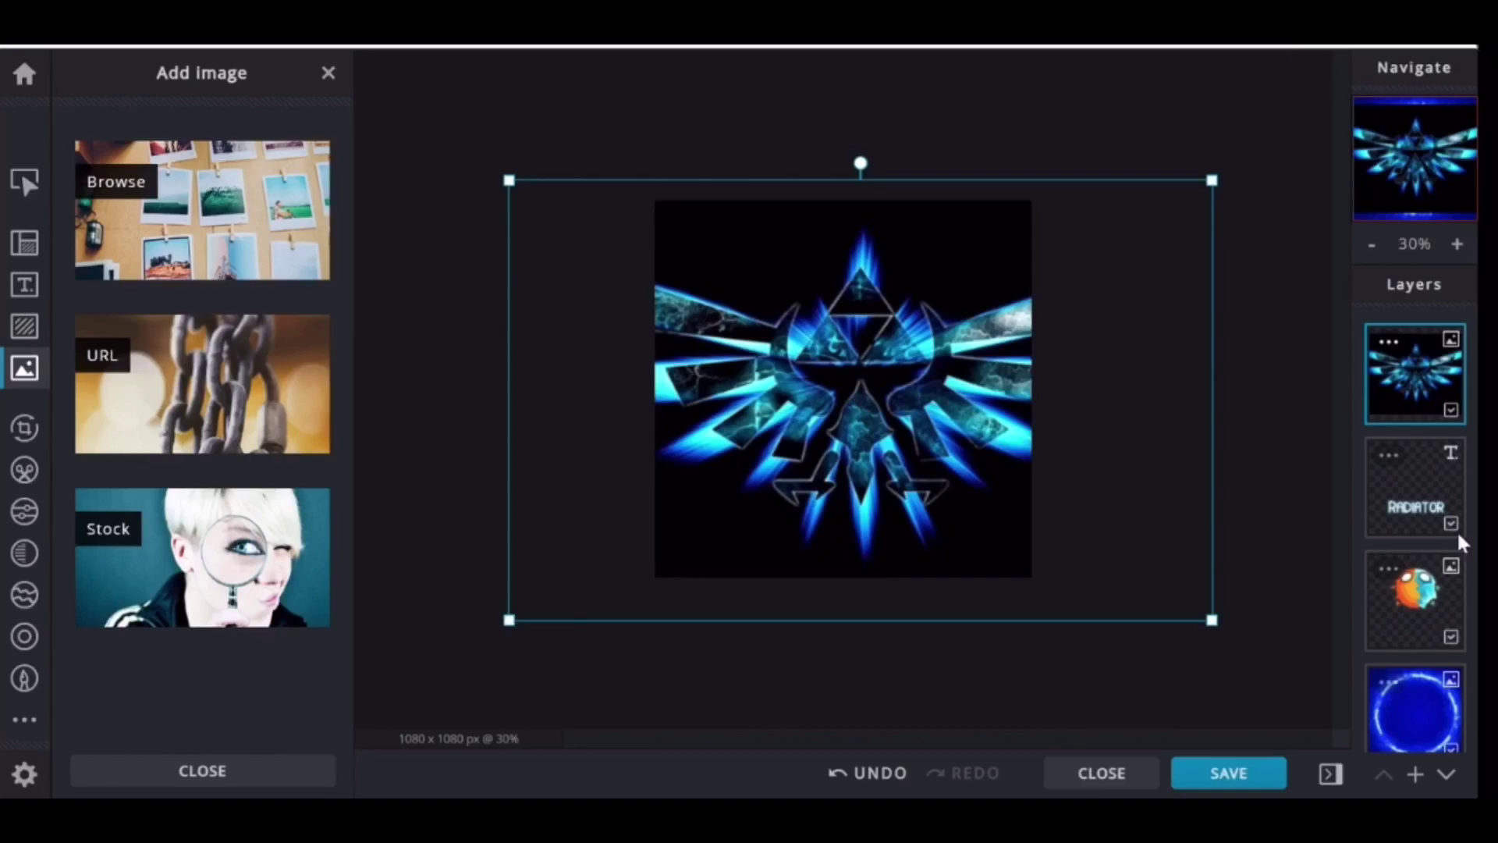
- Add the purple horned character image, resize it and place it over the middle of the winged crest
{"action": "left_click_drag", "start_coordinate": [946, 484], "coordinate": [1040, 538]}
{"action": "left_click_drag", "start_coordinate": [960, 479], "coordinate": [933, 402]}
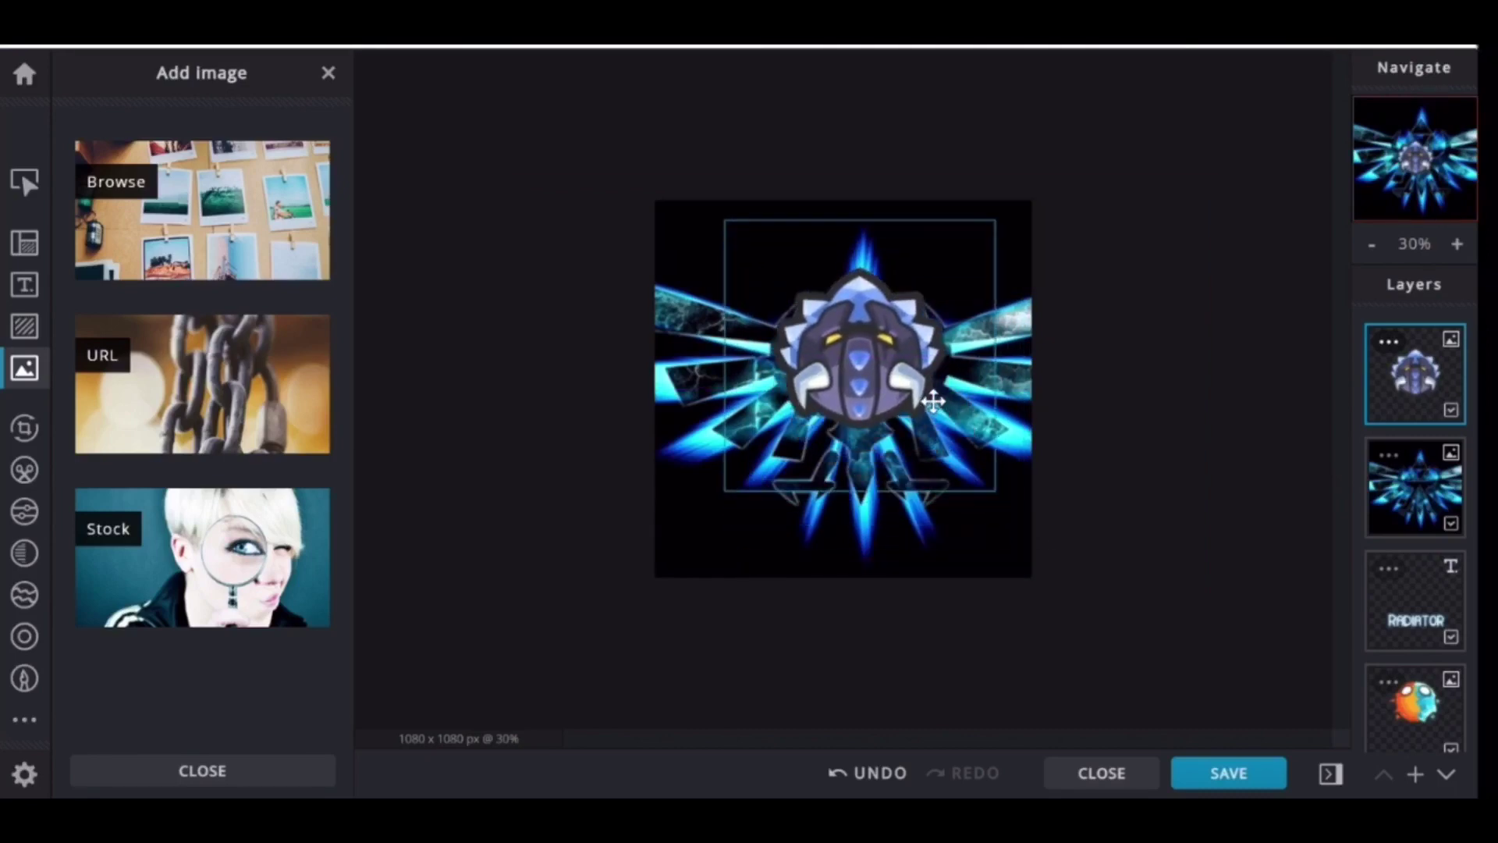
{"action": "left_click", "coordinate": [1228, 505]}
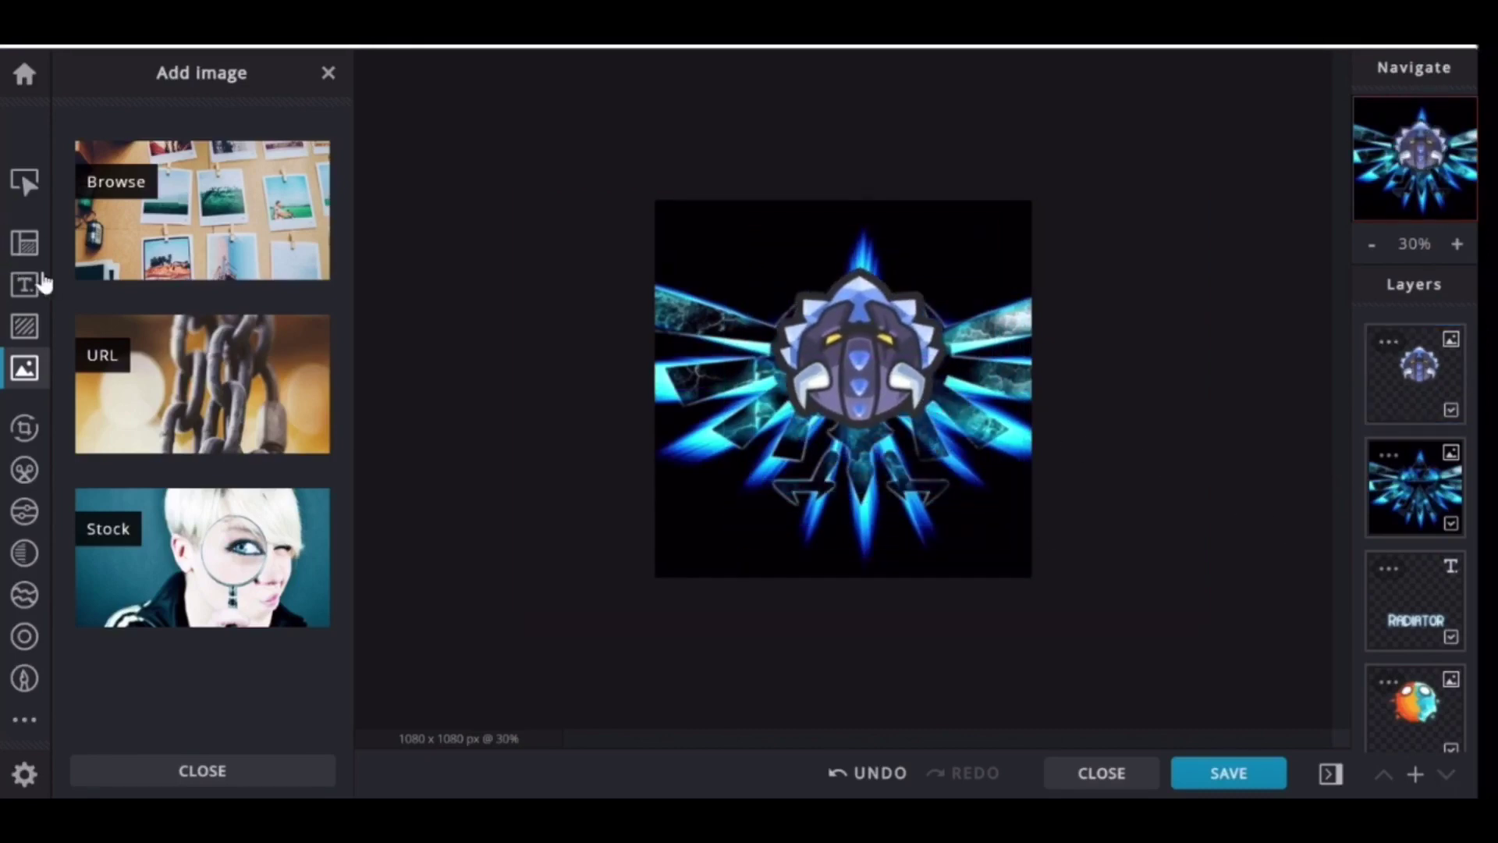
- Move the Radiator text layer above the winged crest background, and centre the crest and the horned character horizontally on the canvas
{"action": "left_click", "coordinate": [1422, 616]}
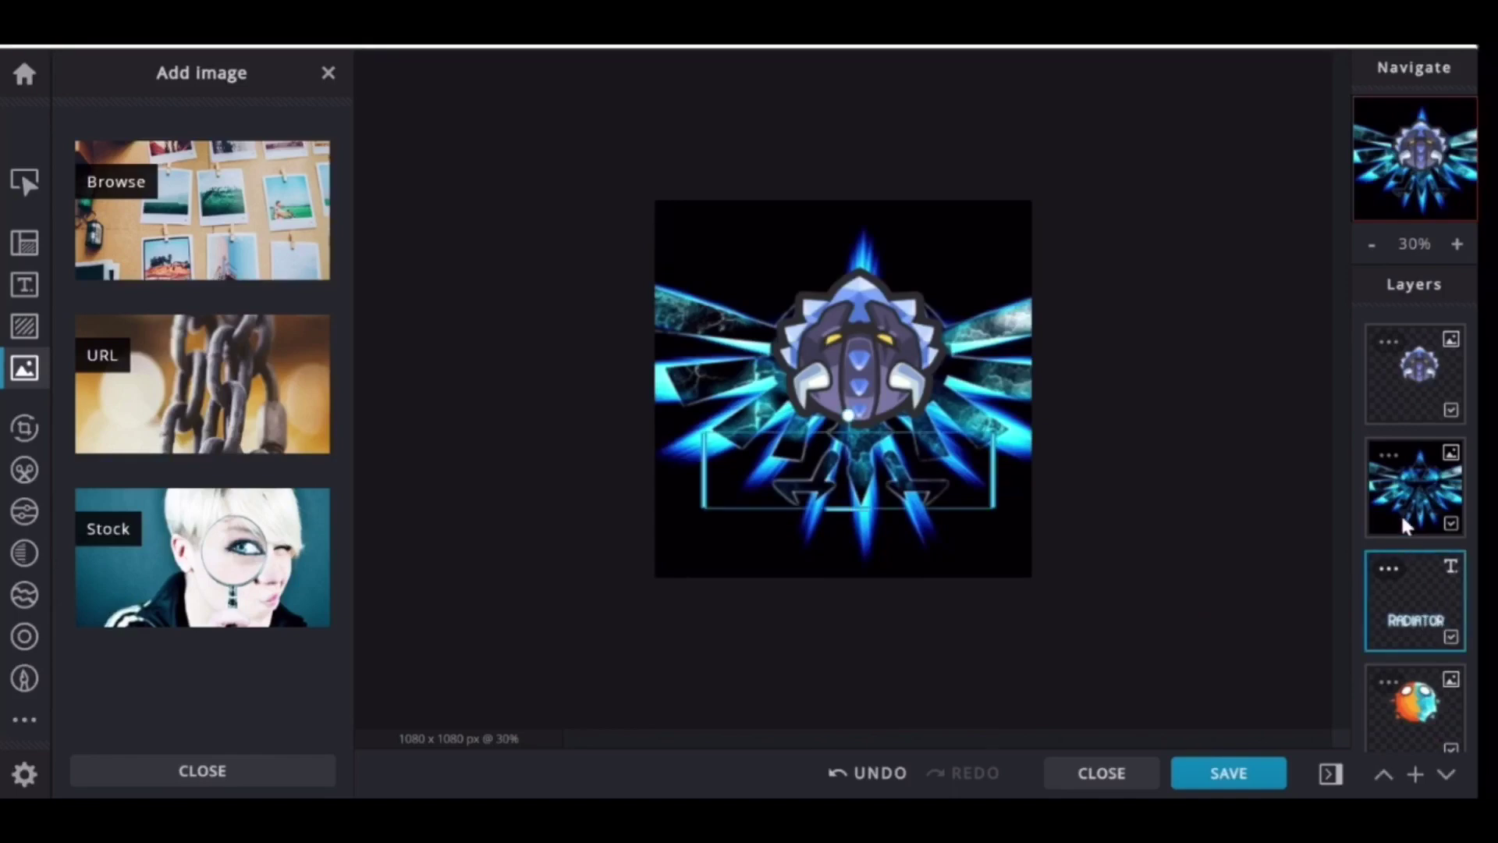
{"action": "left_click_drag", "start_coordinate": [1422, 653], "coordinate": [1430, 531]}
{"action": "left_click", "coordinate": [582, 254]}
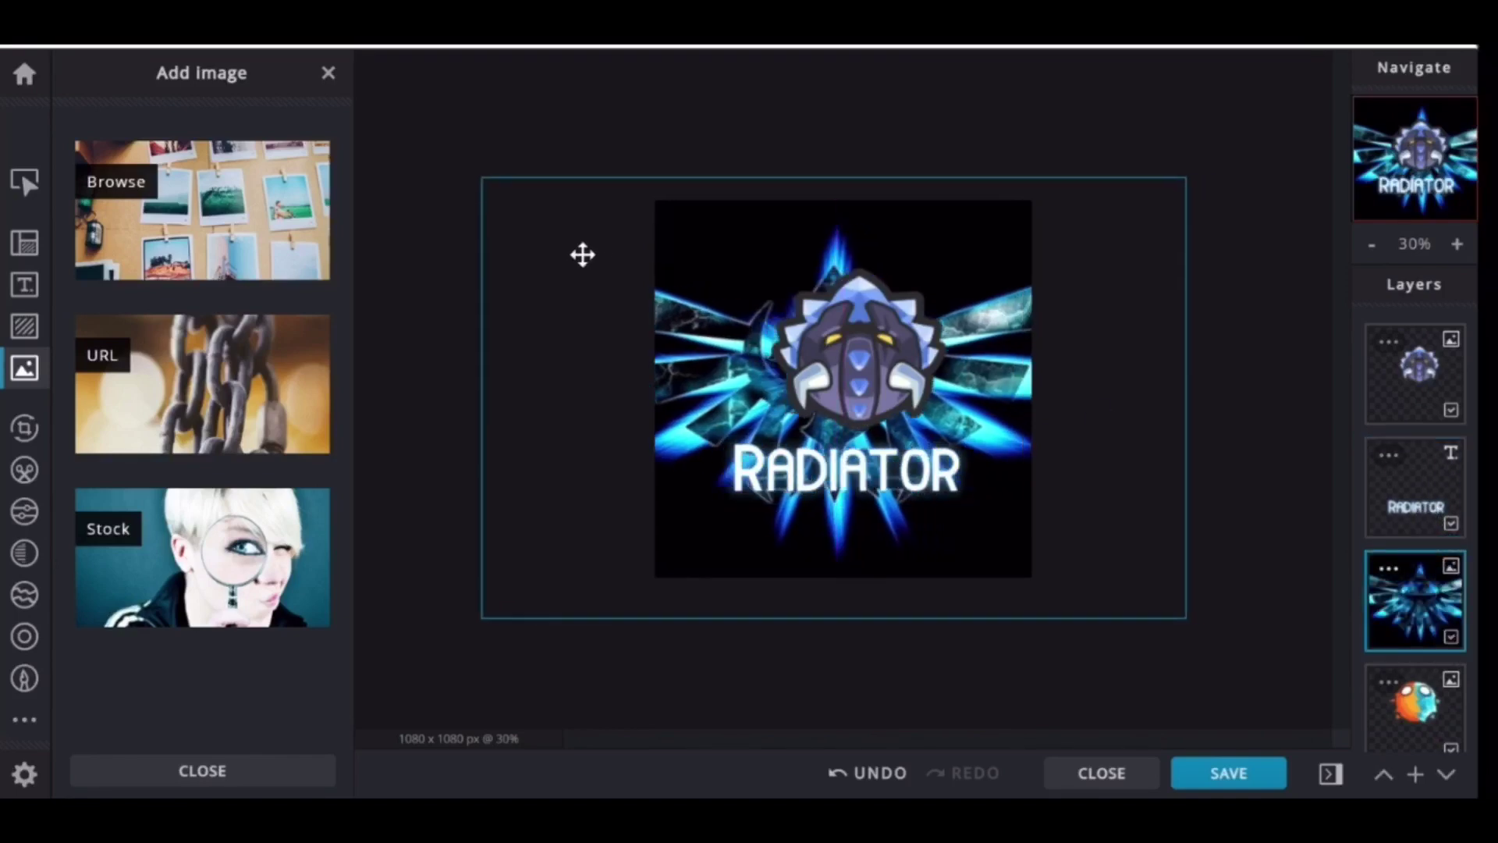
{"action": "left_click_drag", "start_coordinate": [853, 369], "coordinate": [860, 364]}
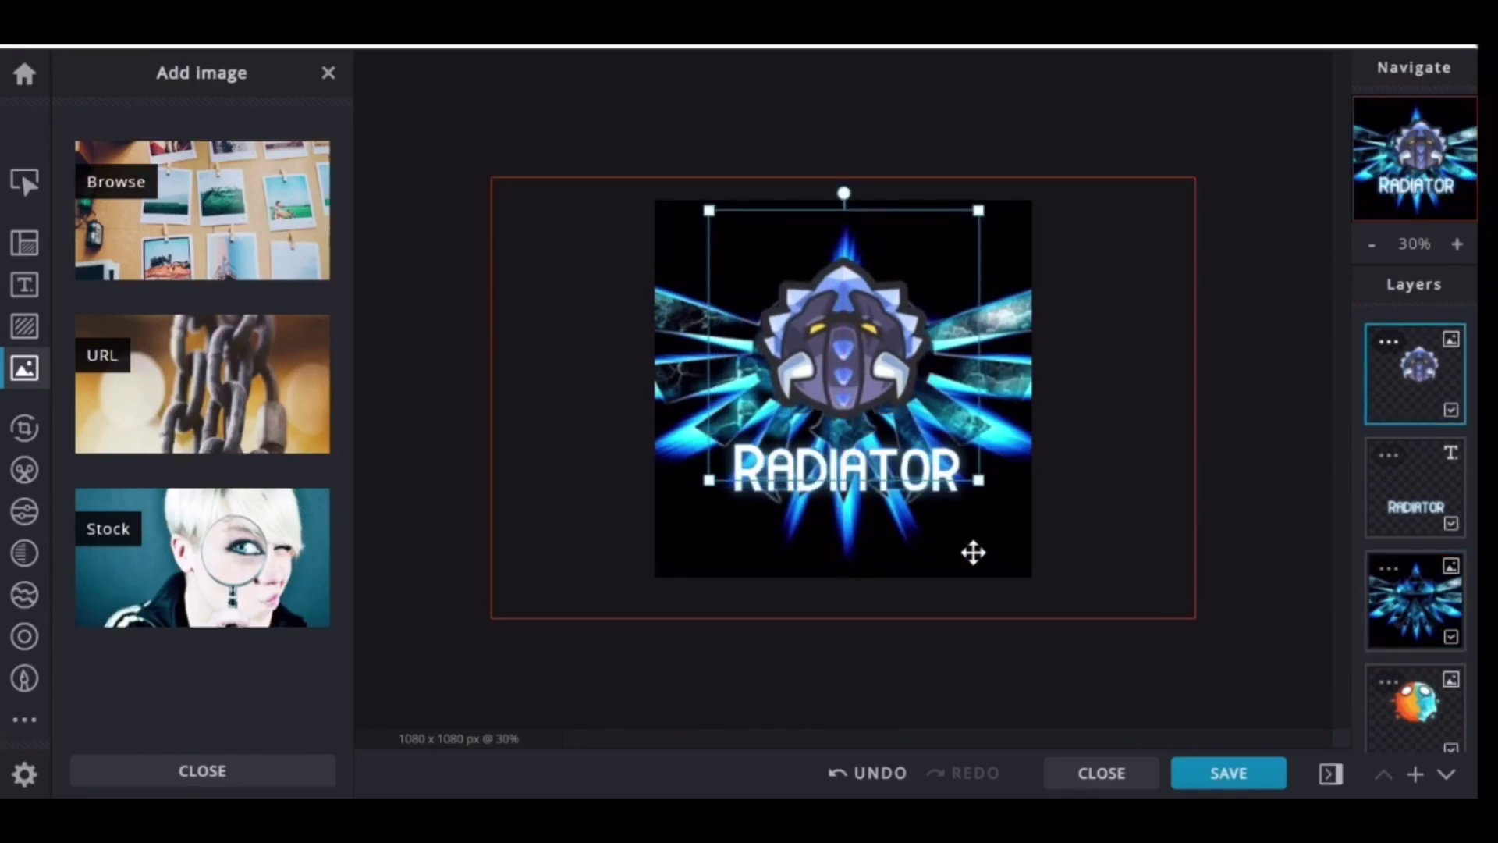
- Enlarge the Radiator text and centre it just below the horned character
{"action": "left_click", "coordinate": [878, 506]}
{"action": "left_click_drag", "start_coordinate": [1005, 498], "coordinate": [1036, 502]}
{"action": "left_click_drag", "start_coordinate": [890, 509], "coordinate": [976, 479]}
- Enlarge the horned character slightly and position it centred above the Radiator text
{"action": "left_click", "coordinate": [862, 347]}
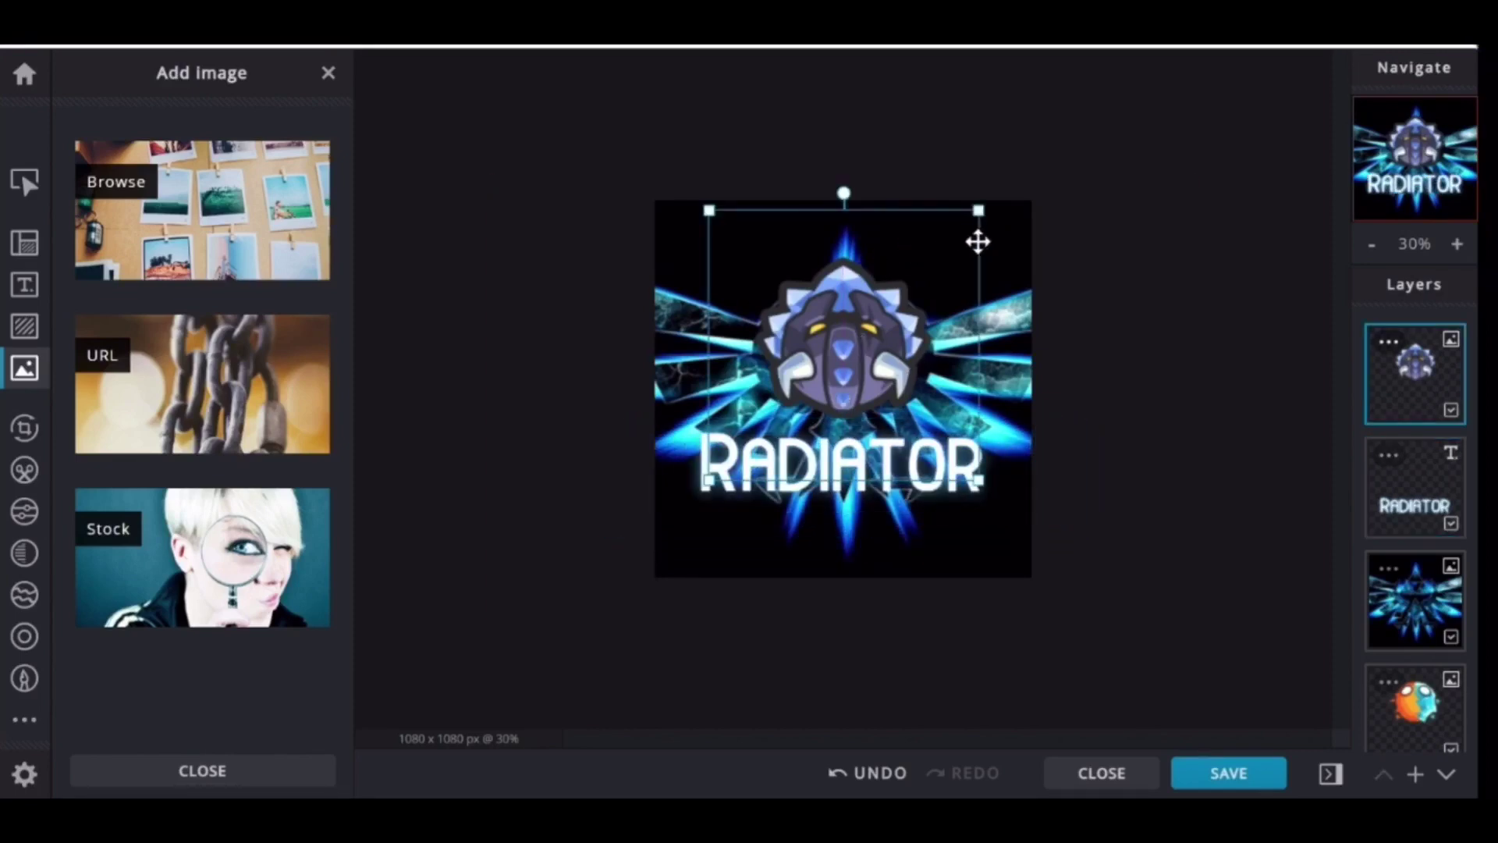
{"action": "left_click_drag", "start_coordinate": [976, 208], "coordinate": [1000, 201]}
{"action": "left_click_drag", "start_coordinate": [939, 332], "coordinate": [934, 314]}
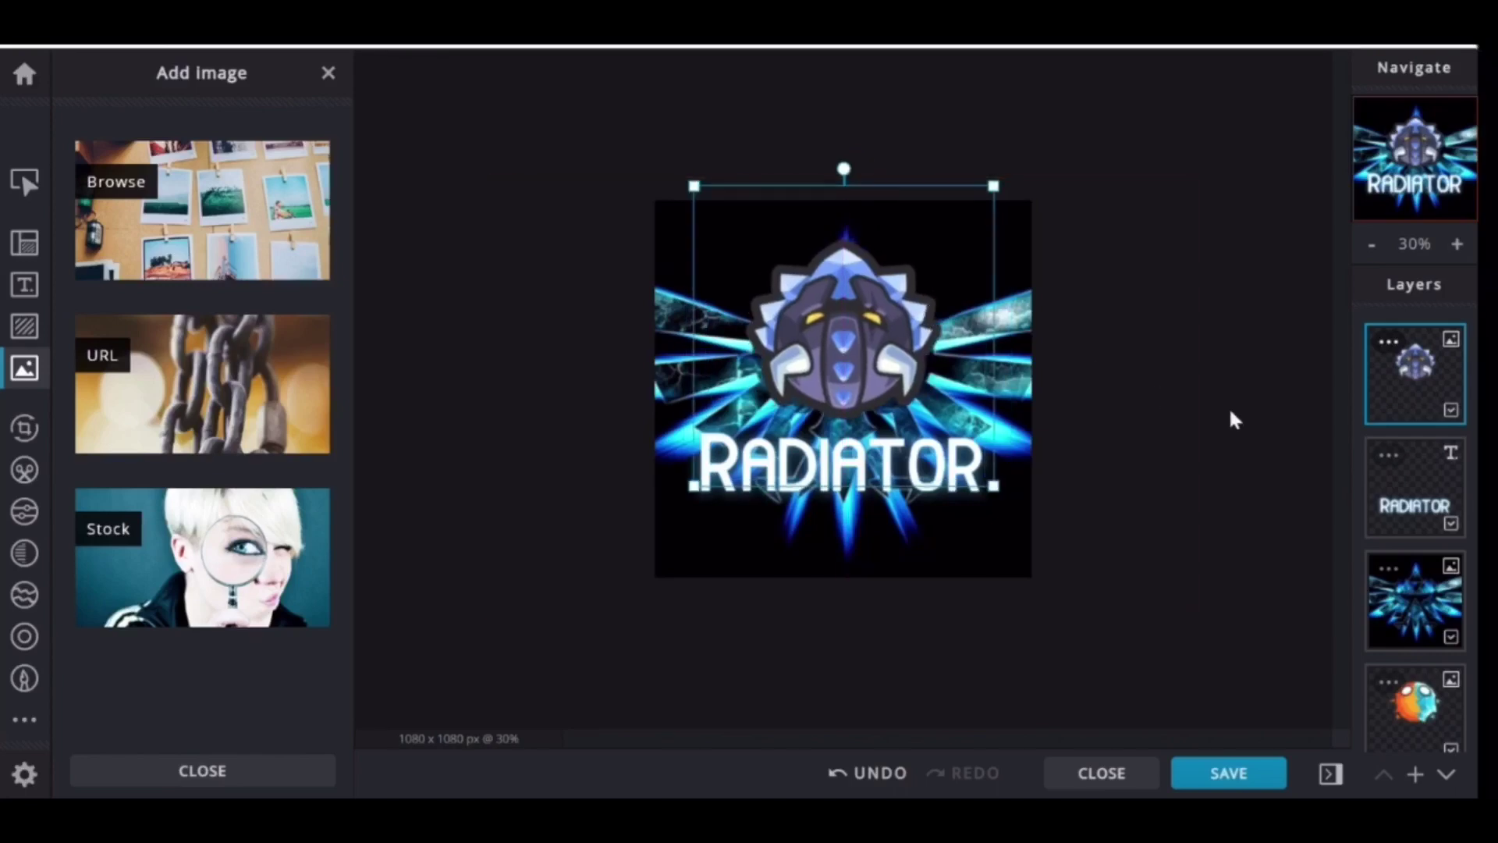
{"action": "left_click", "coordinate": [1200, 505]}
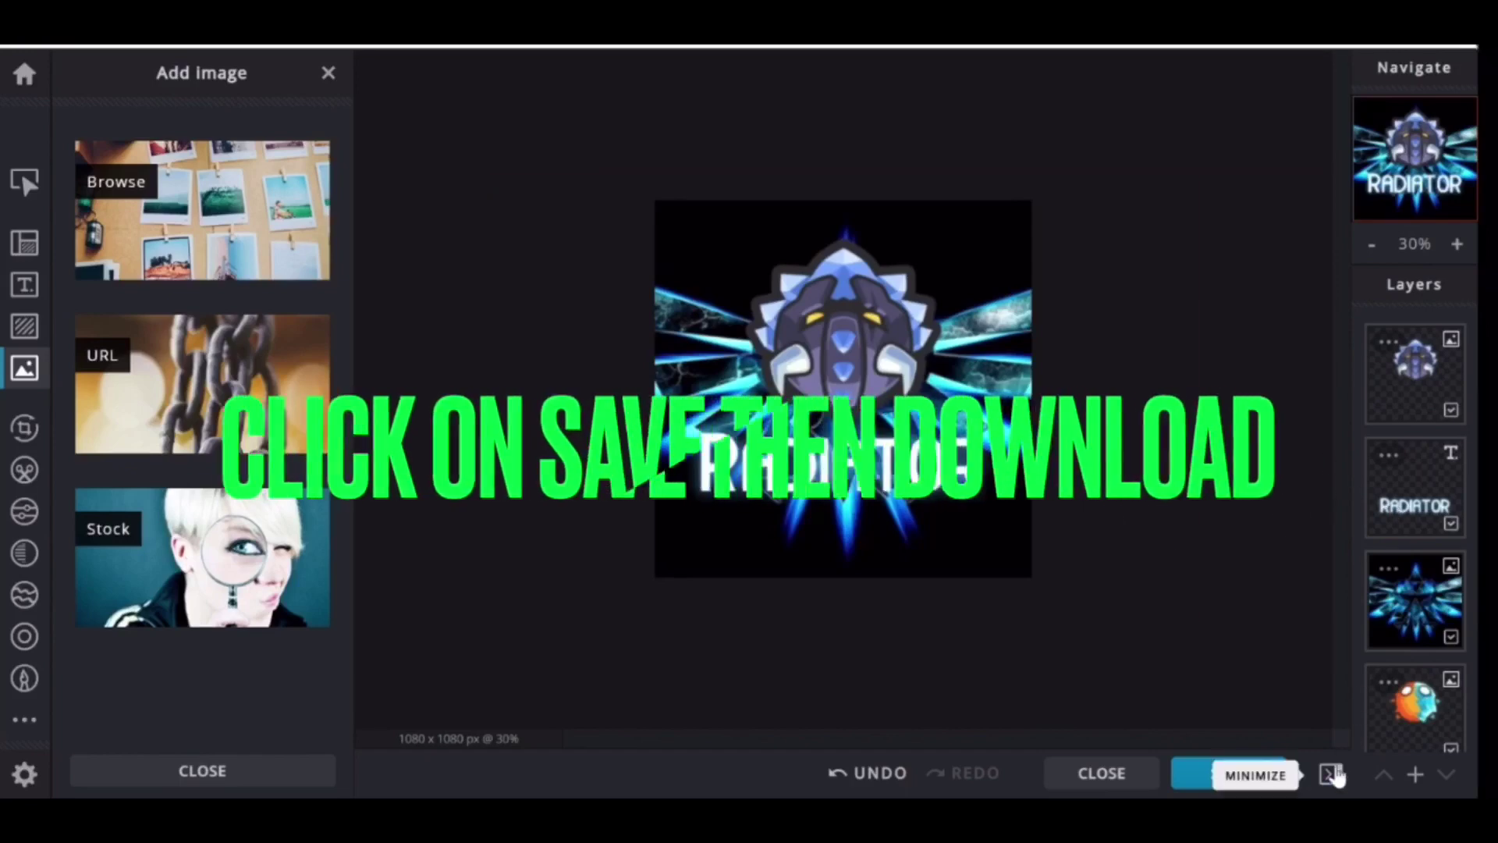
- Download the finished logo as a high-quality 1080 × 1080 JPG and dismiss the browser's download bar
{"action": "left_click", "coordinate": [1256, 769]}
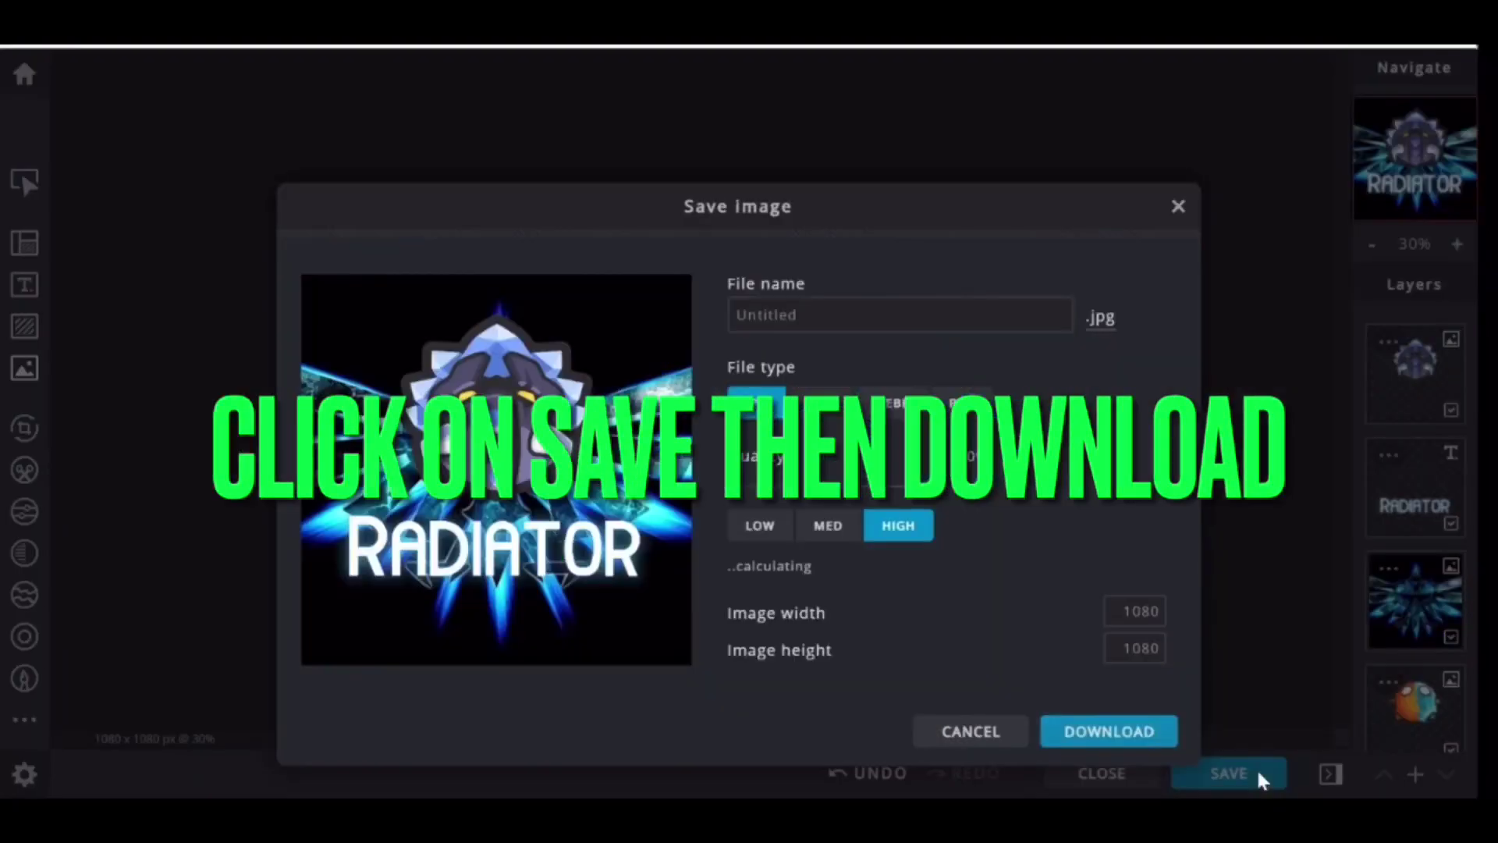
{"action": "left_click", "coordinate": [1137, 729]}
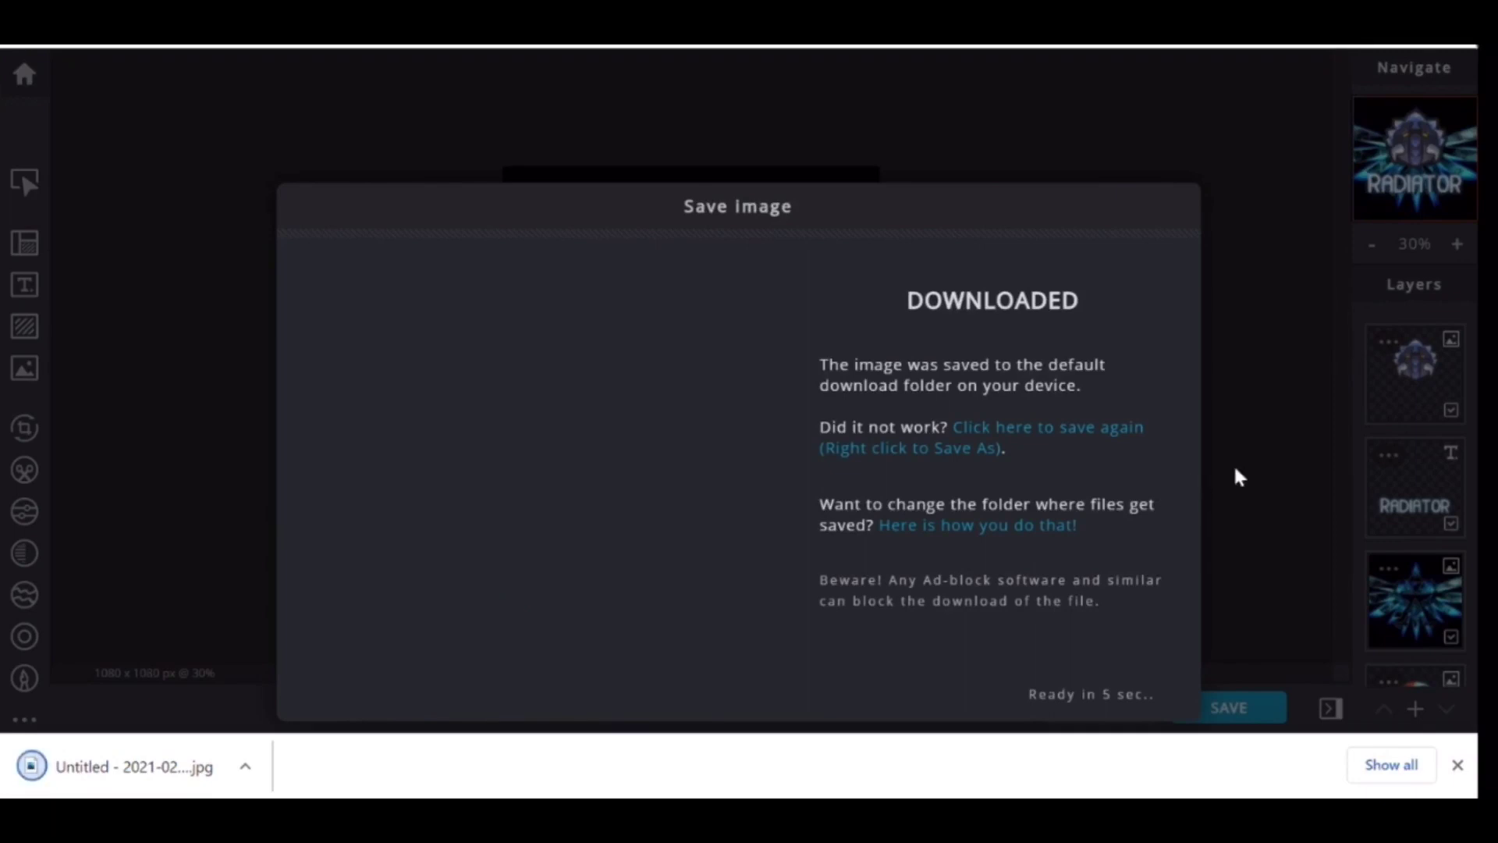
{"action": "left_click", "coordinate": [1457, 765]}
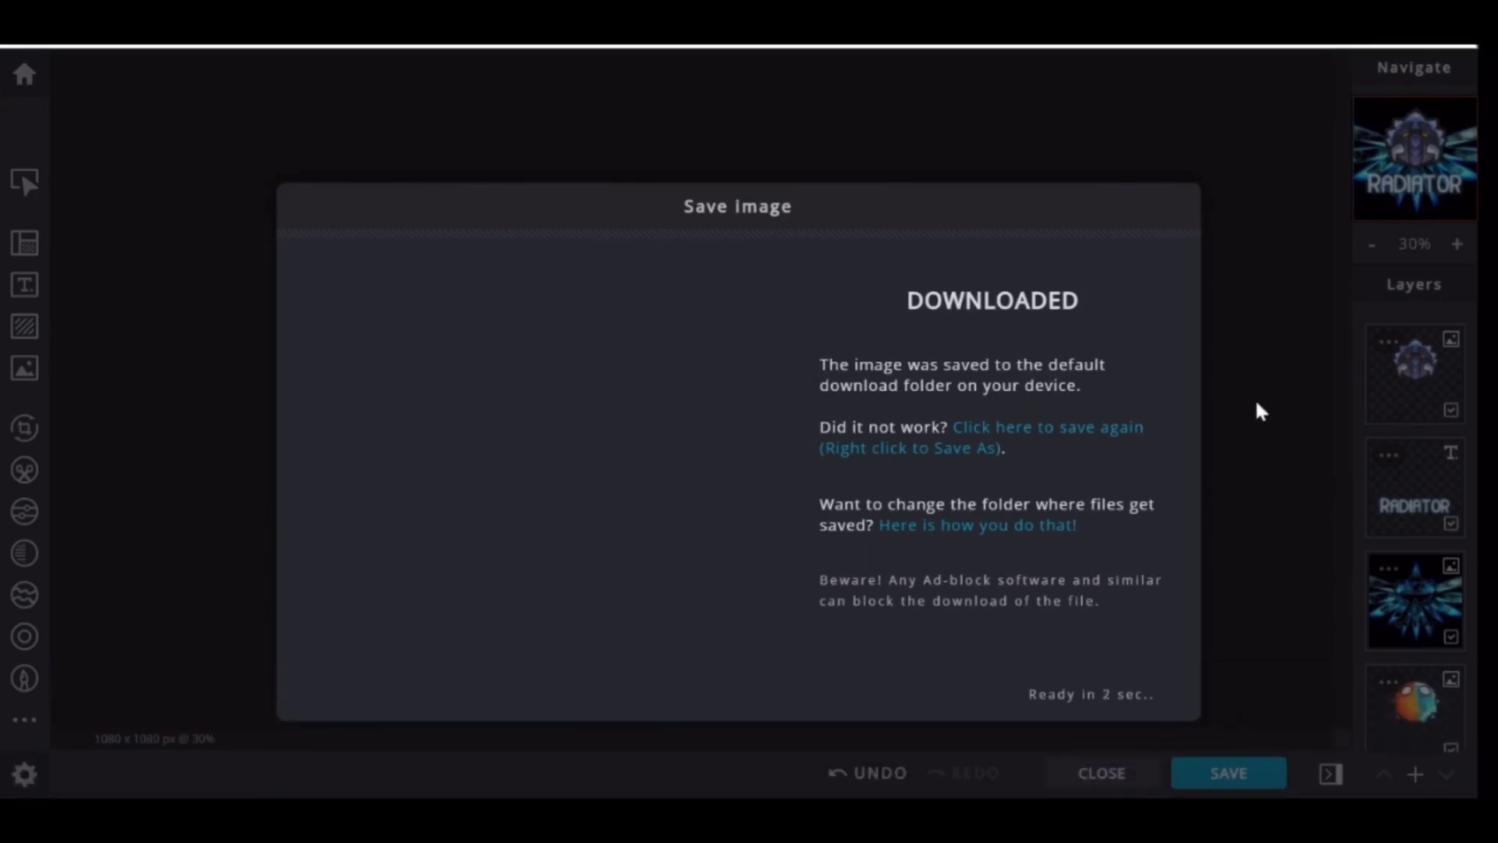